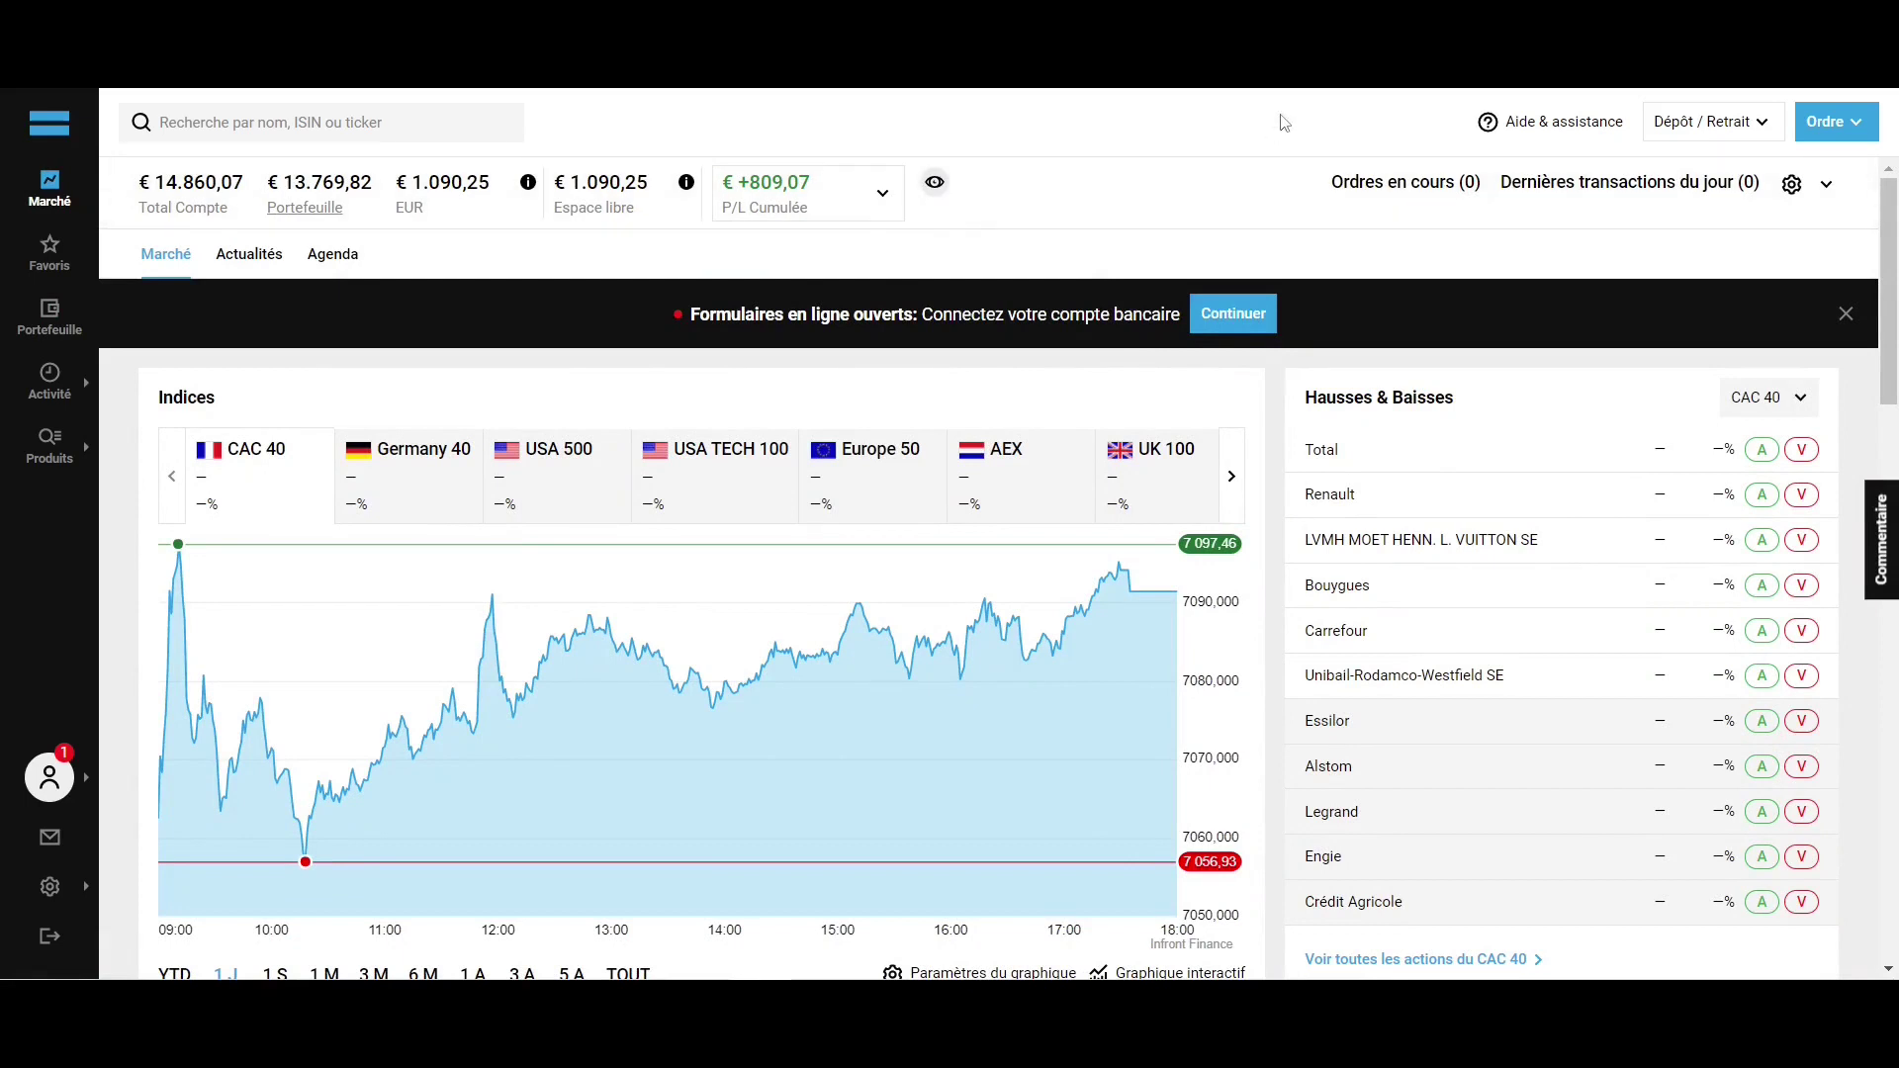
Step: Look at the deposit and withdrawal options and browse the market page's news, agenda and currency sections
{"action": "left_click", "coordinate": [1602, 132]}
{"action": "left_click", "coordinate": [1693, 129]}
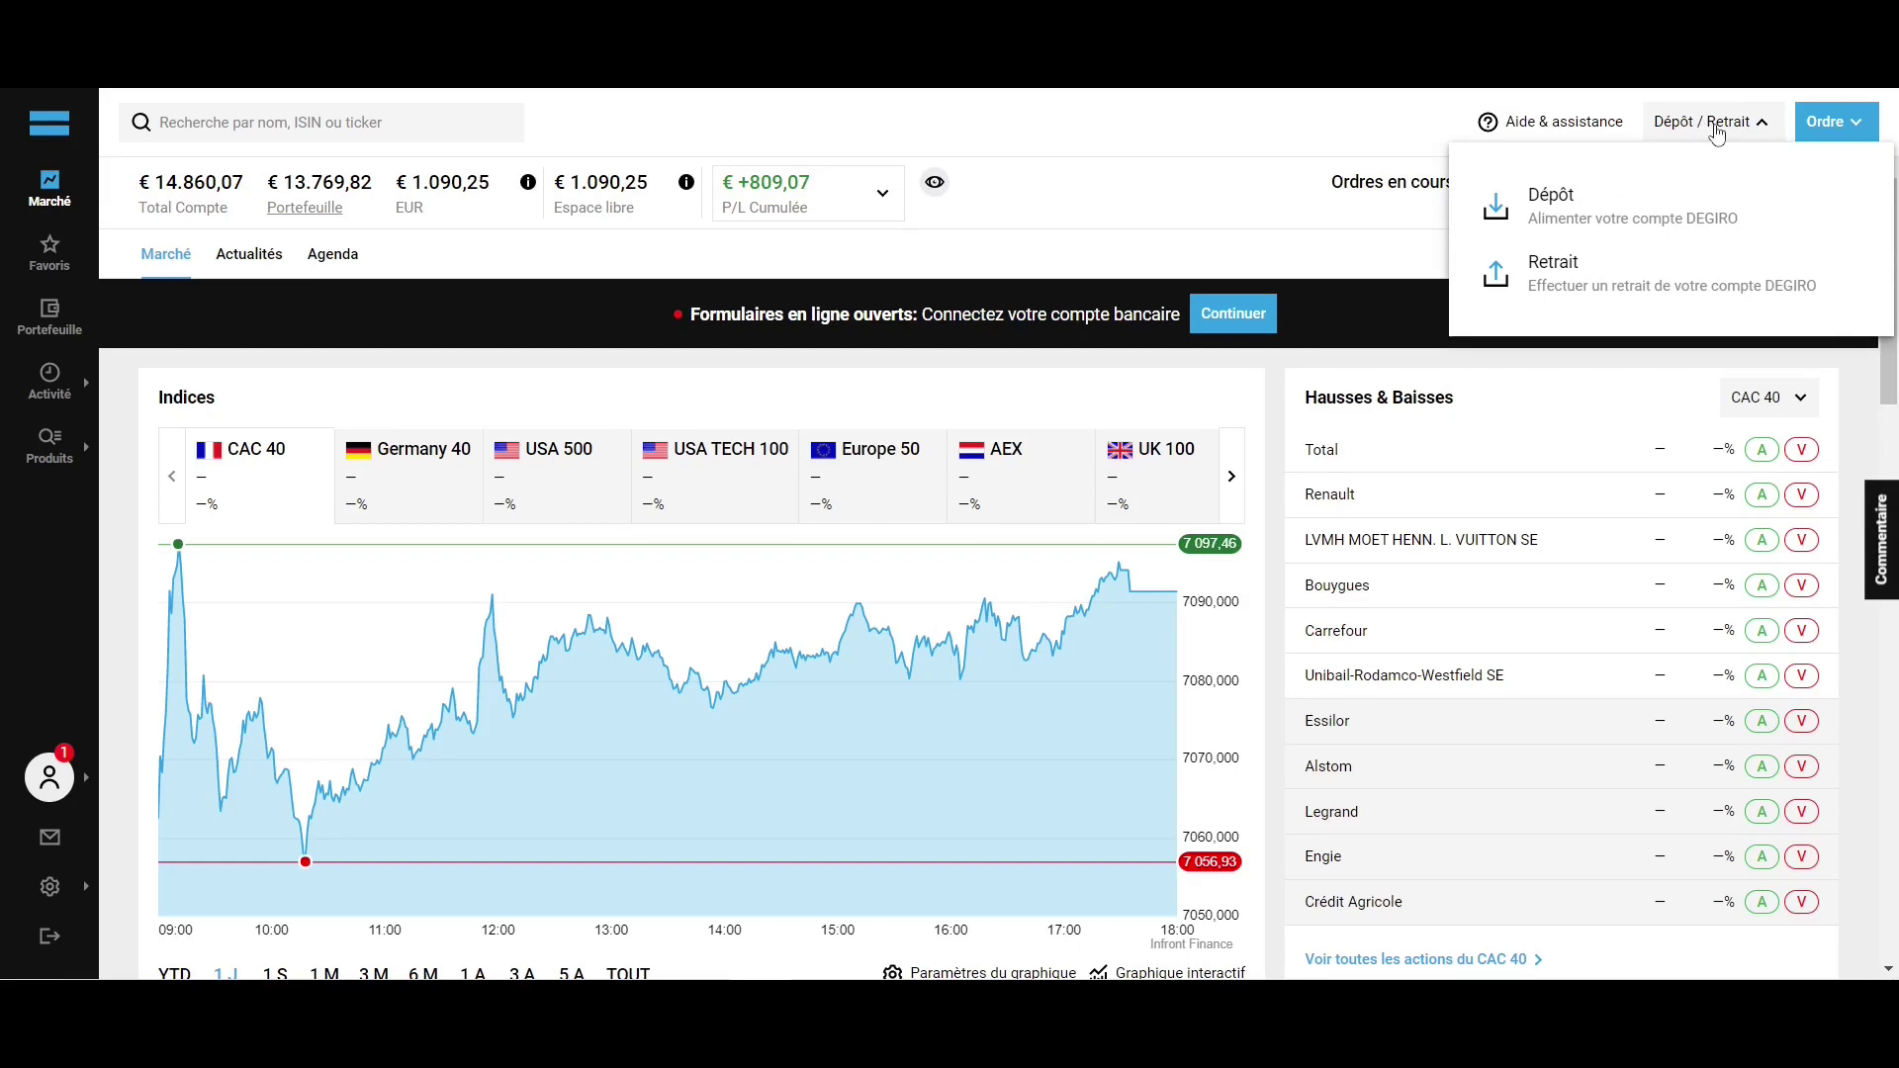
{"action": "left_click", "coordinate": [1717, 128]}
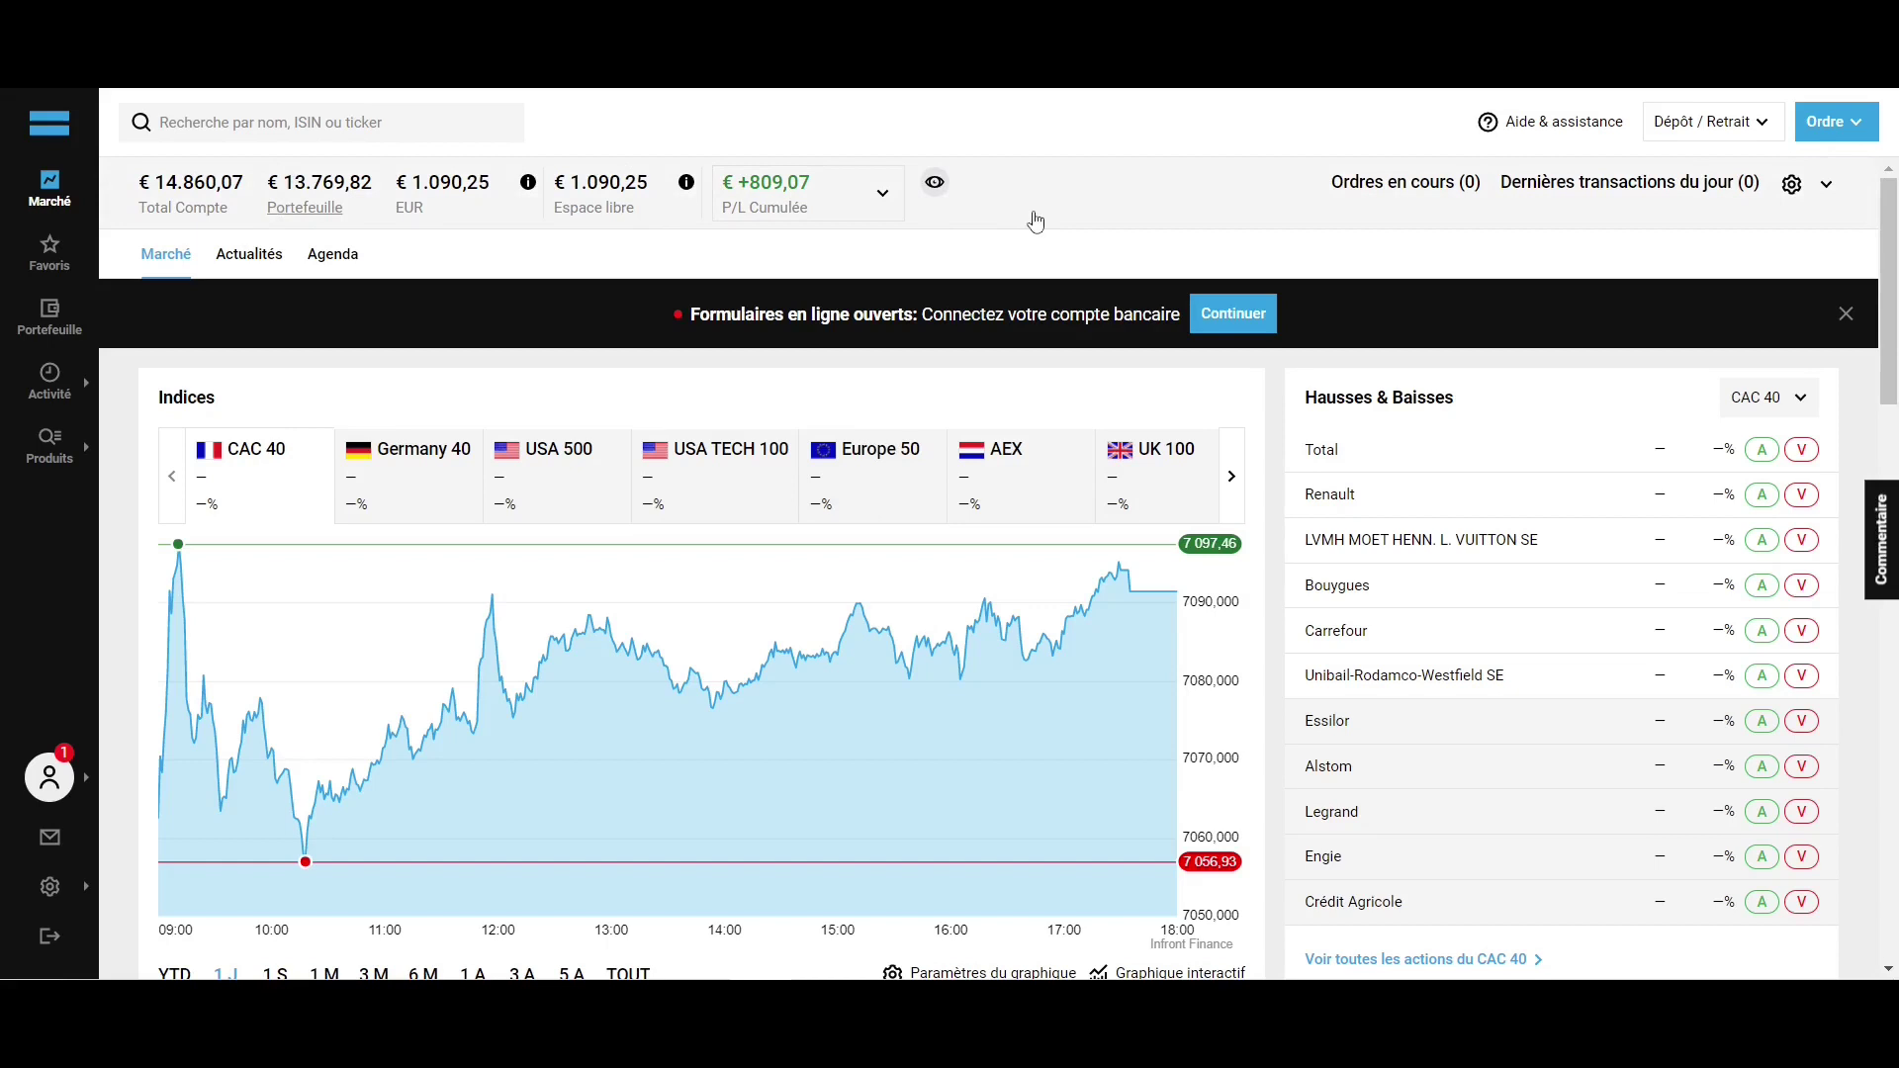
{"action": "scroll", "coordinate": [1269, 398], "scroll_direction": "down", "scroll_amount": 5}
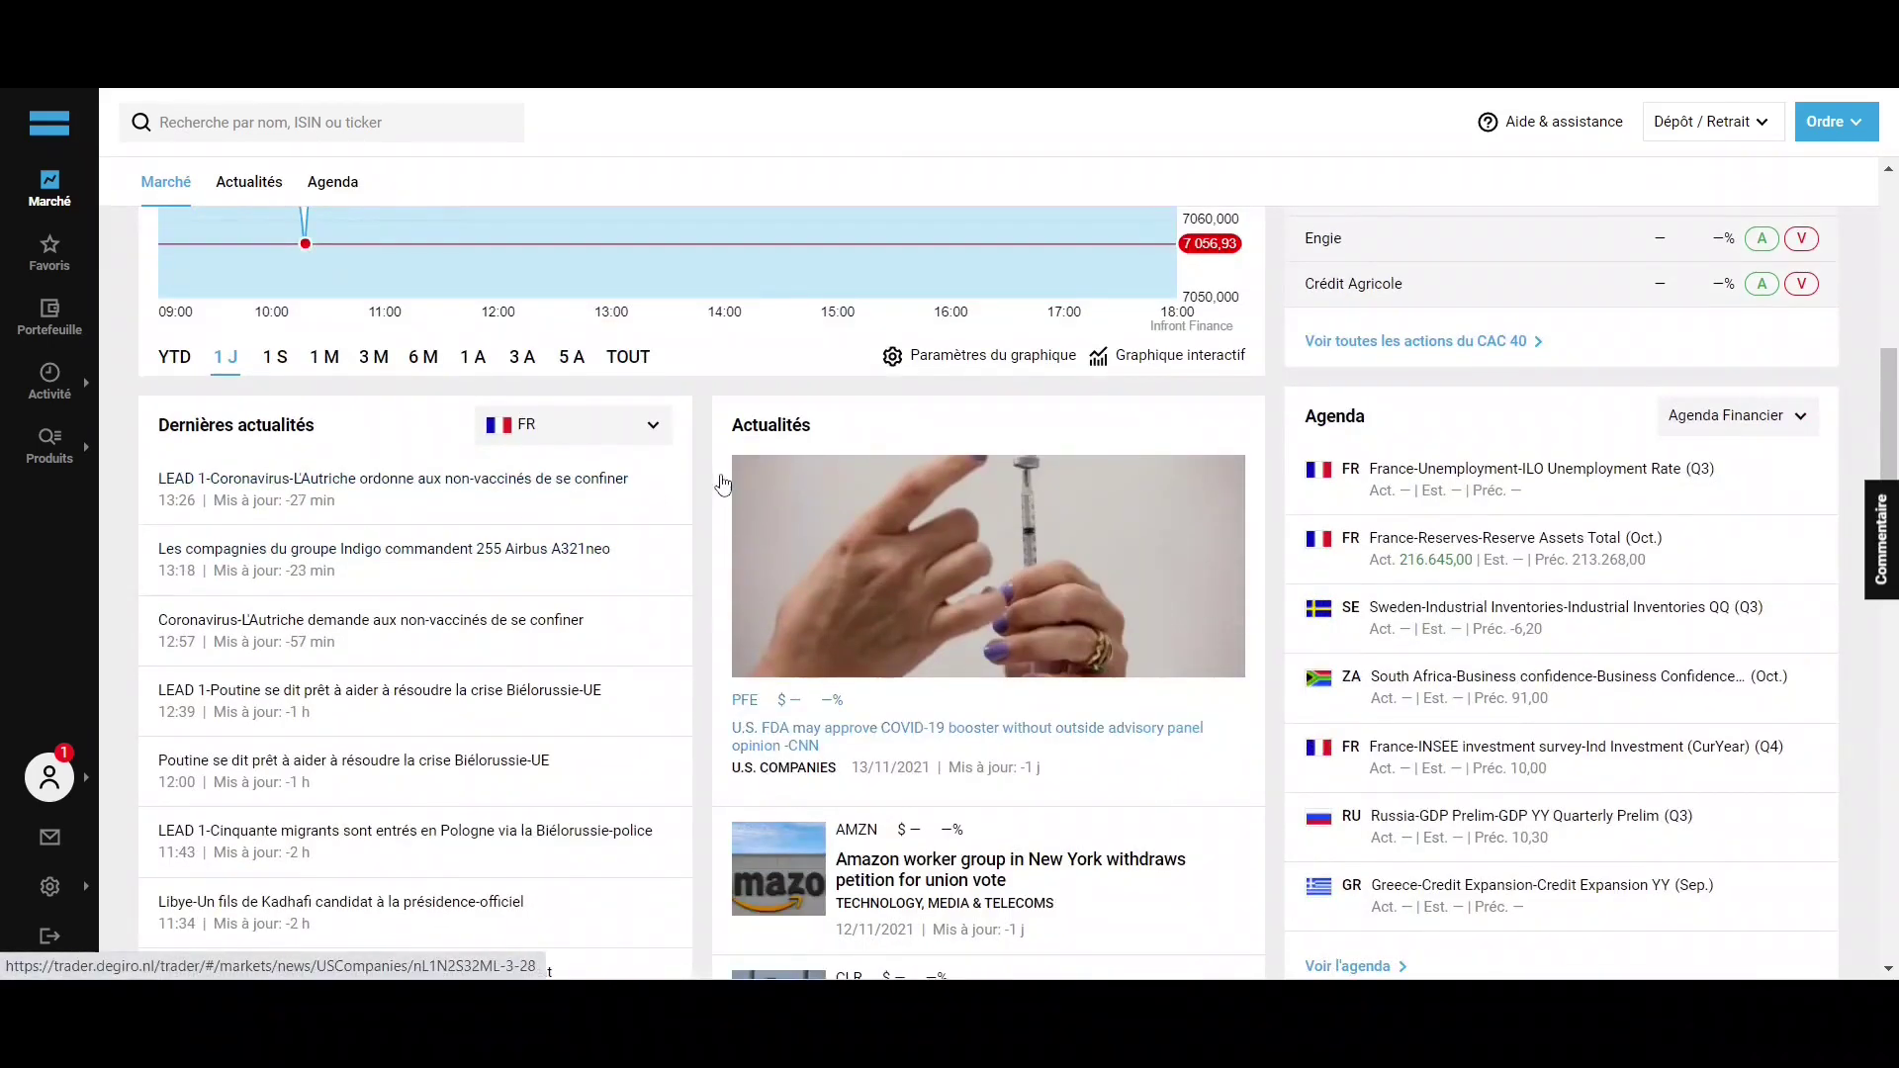
{"action": "scroll", "coordinate": [721, 478], "scroll_direction": "down", "scroll_amount": 5}
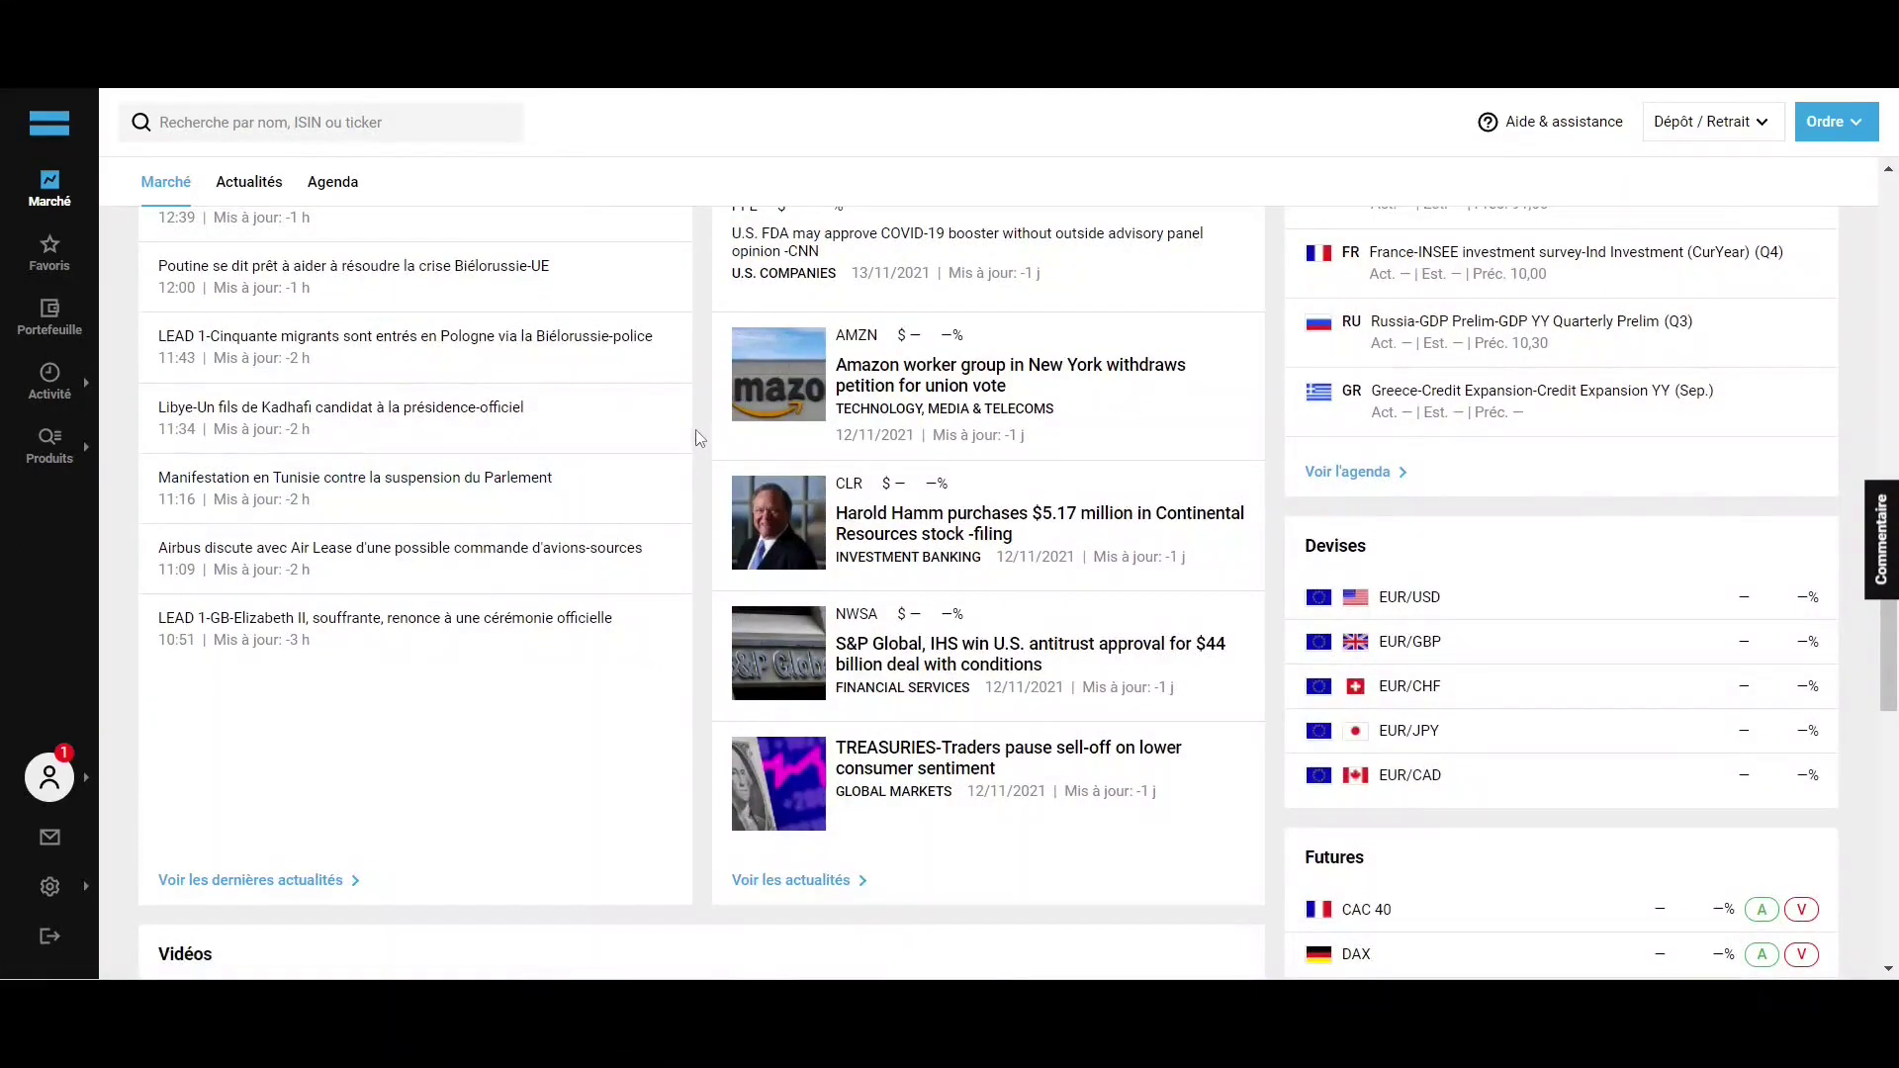
Step: Open the favourites list and look through the saved stocks
{"action": "left_click", "coordinate": [50, 254]}
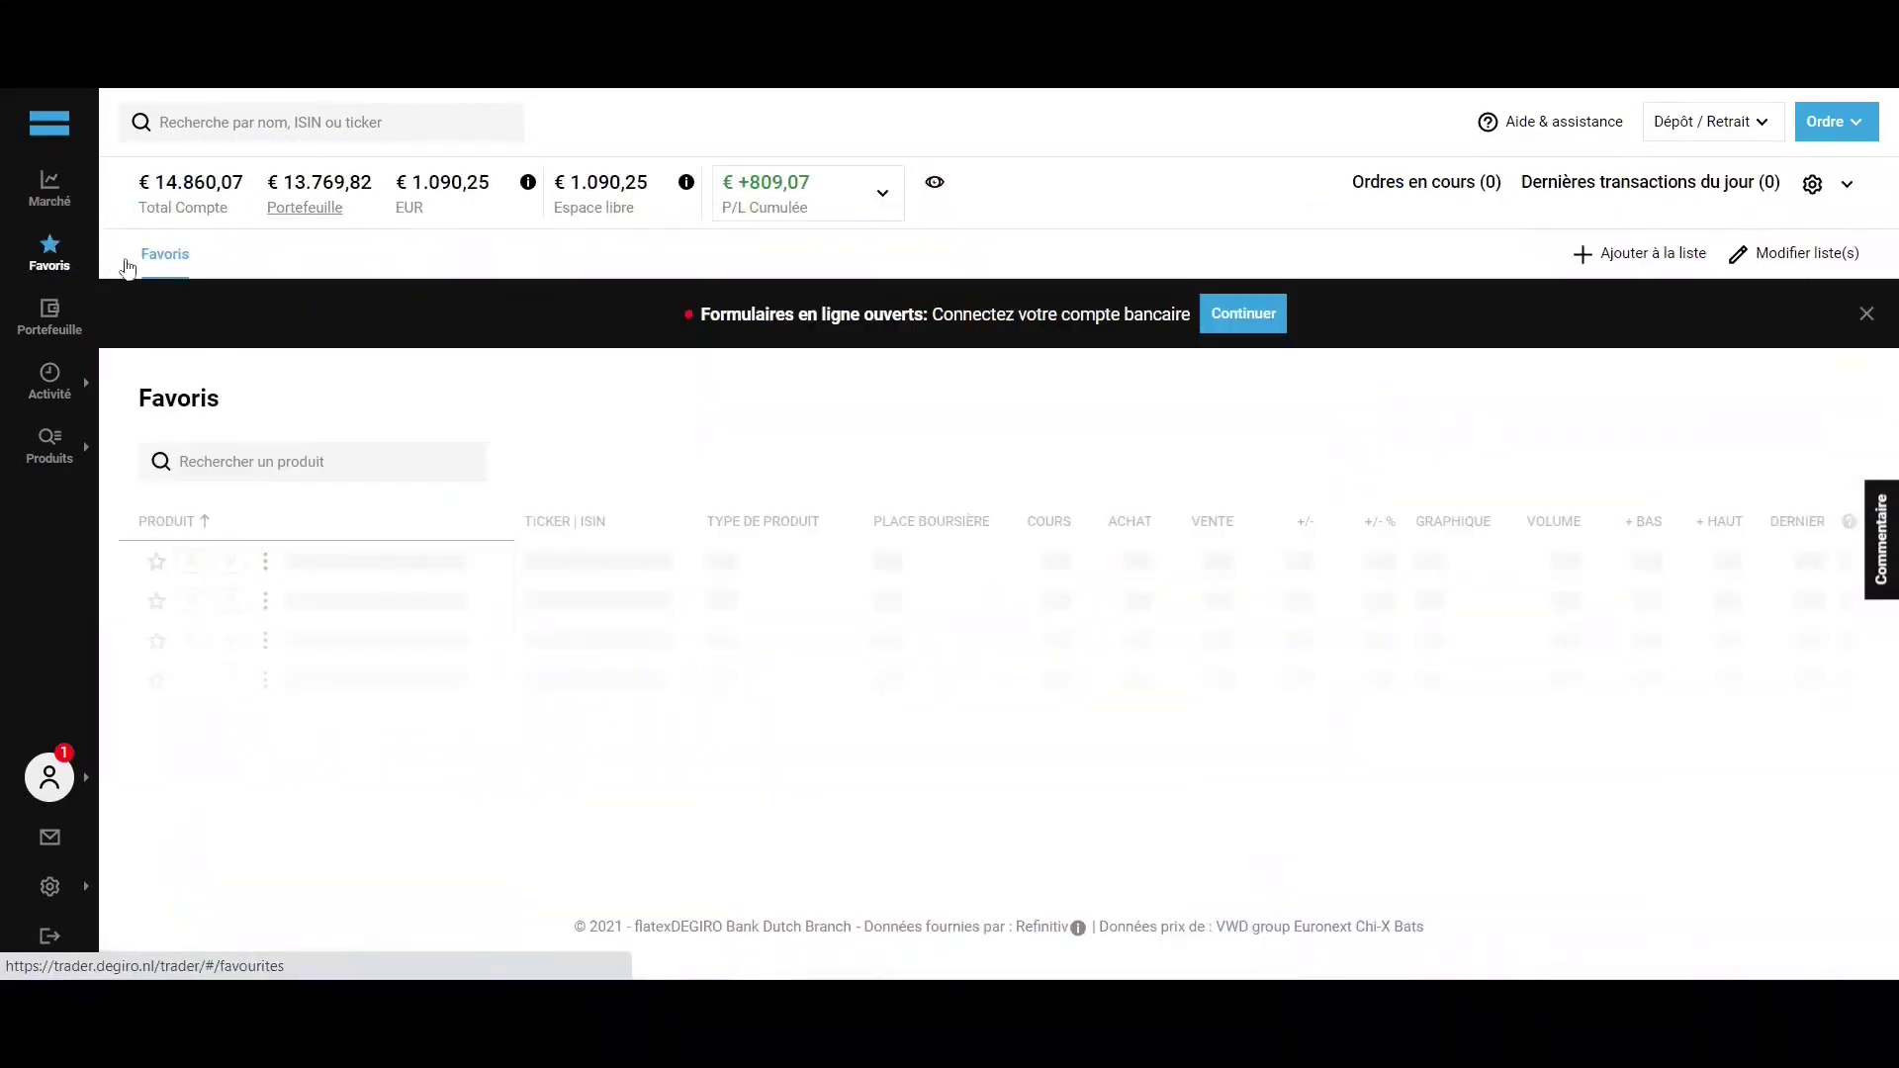
{"action": "scroll", "coordinate": [544, 386], "scroll_direction": "down", "scroll_amount": 3}
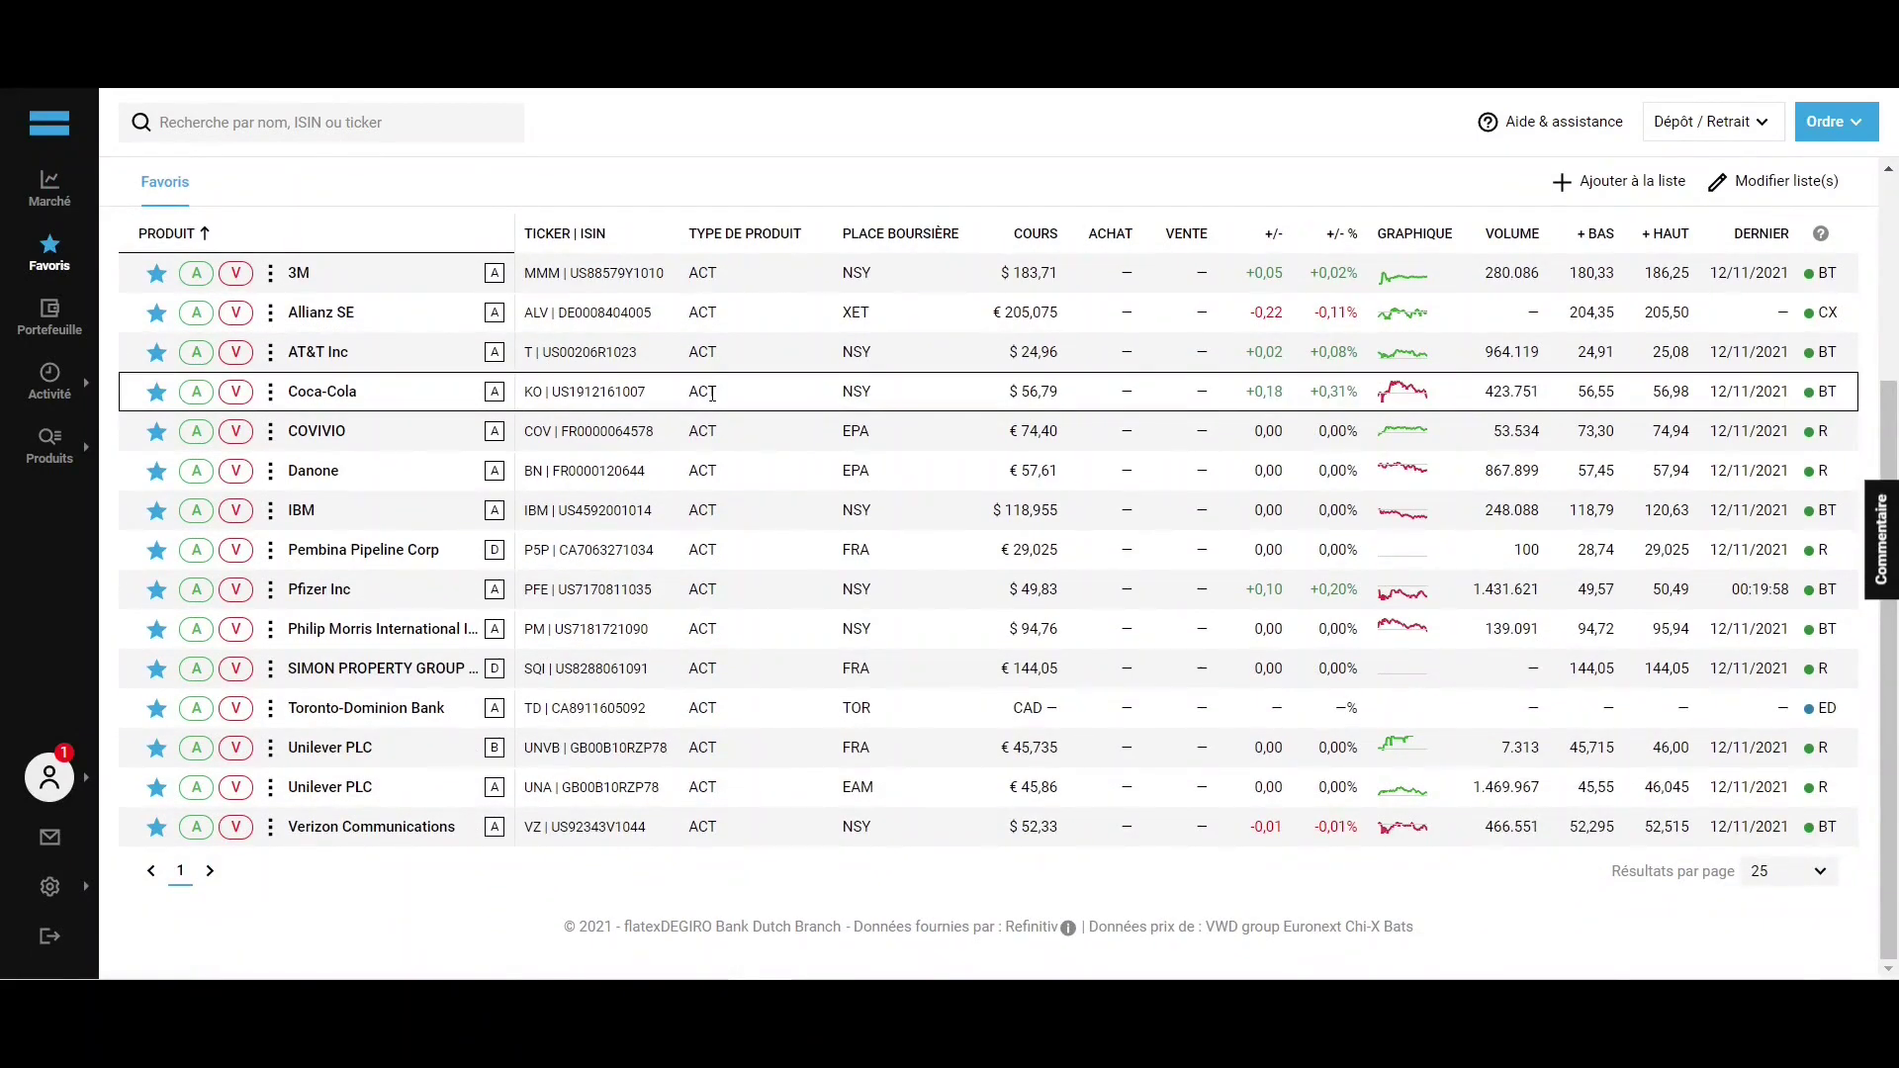
{"action": "scroll", "coordinate": [712, 394], "scroll_direction": "up", "scroll_amount": 3}
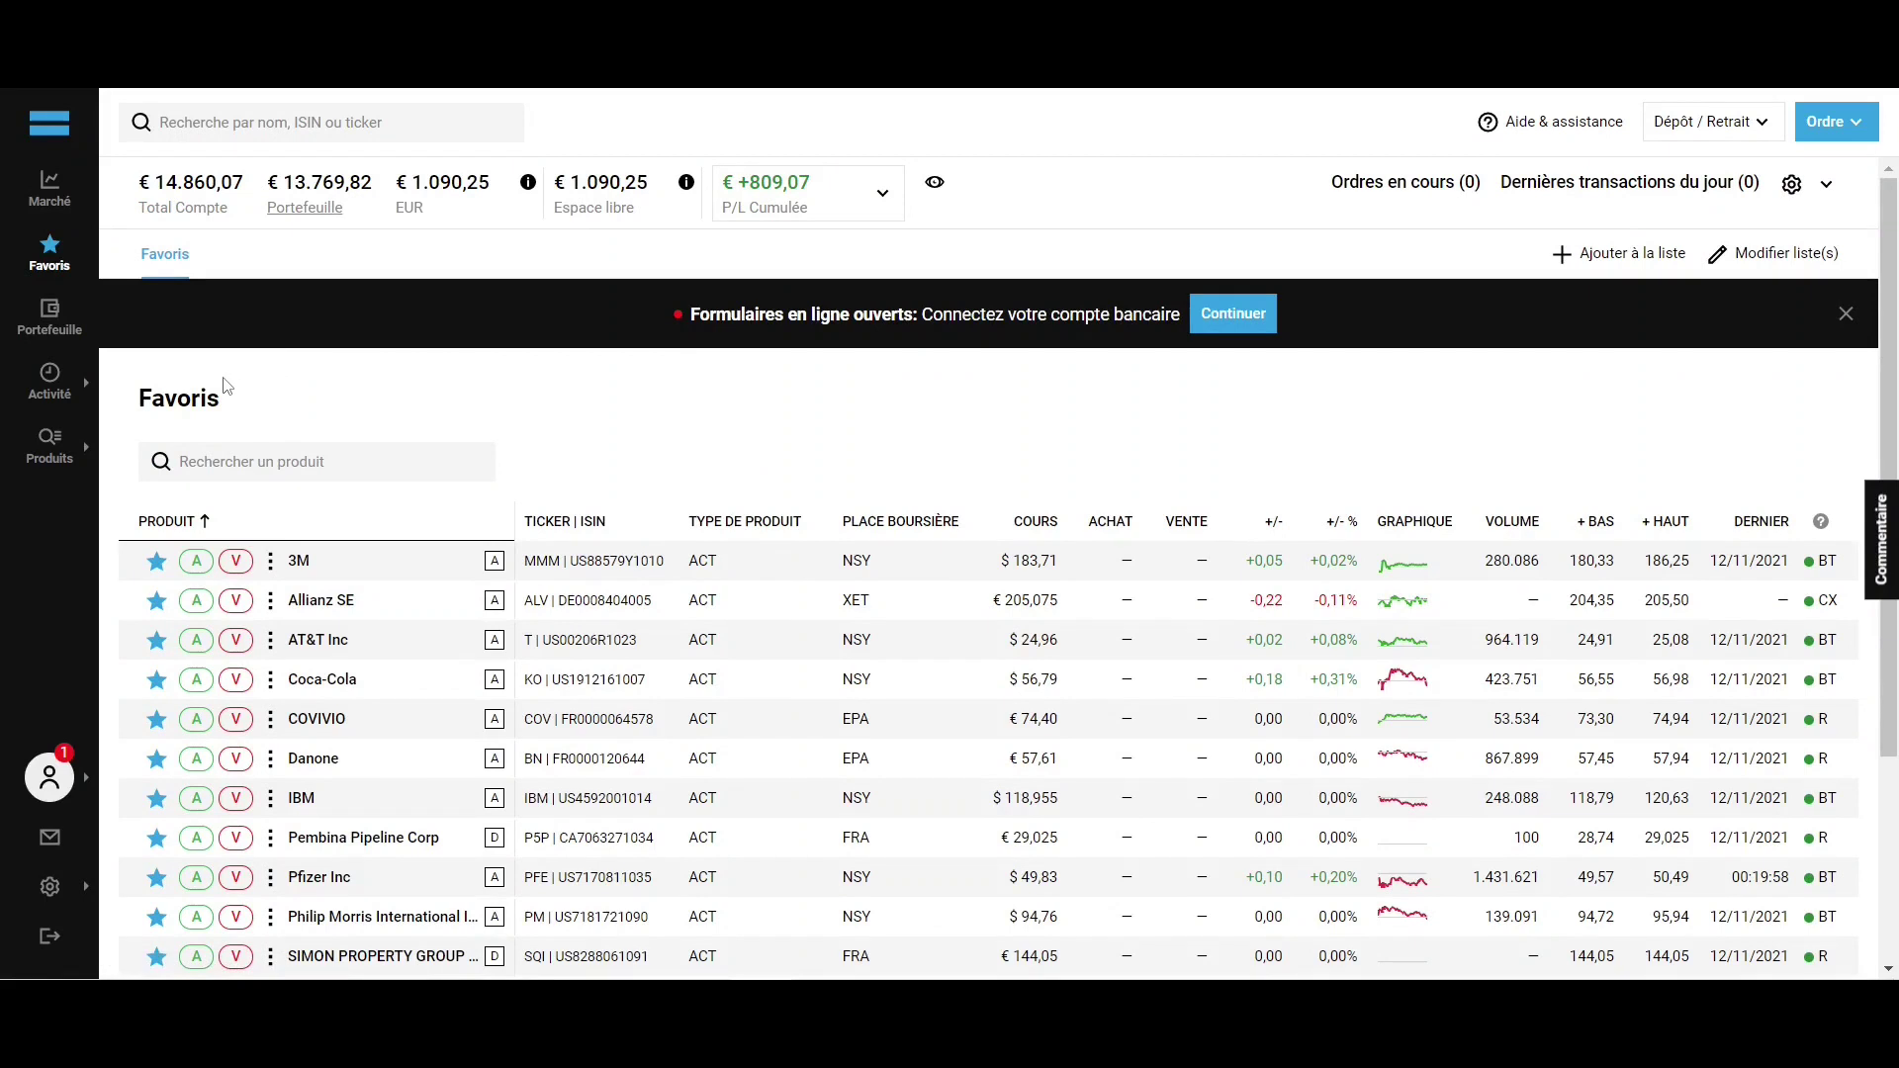
Step: Display the product list of all French stocks
{"action": "mouse_move", "coordinate": [41, 463]}
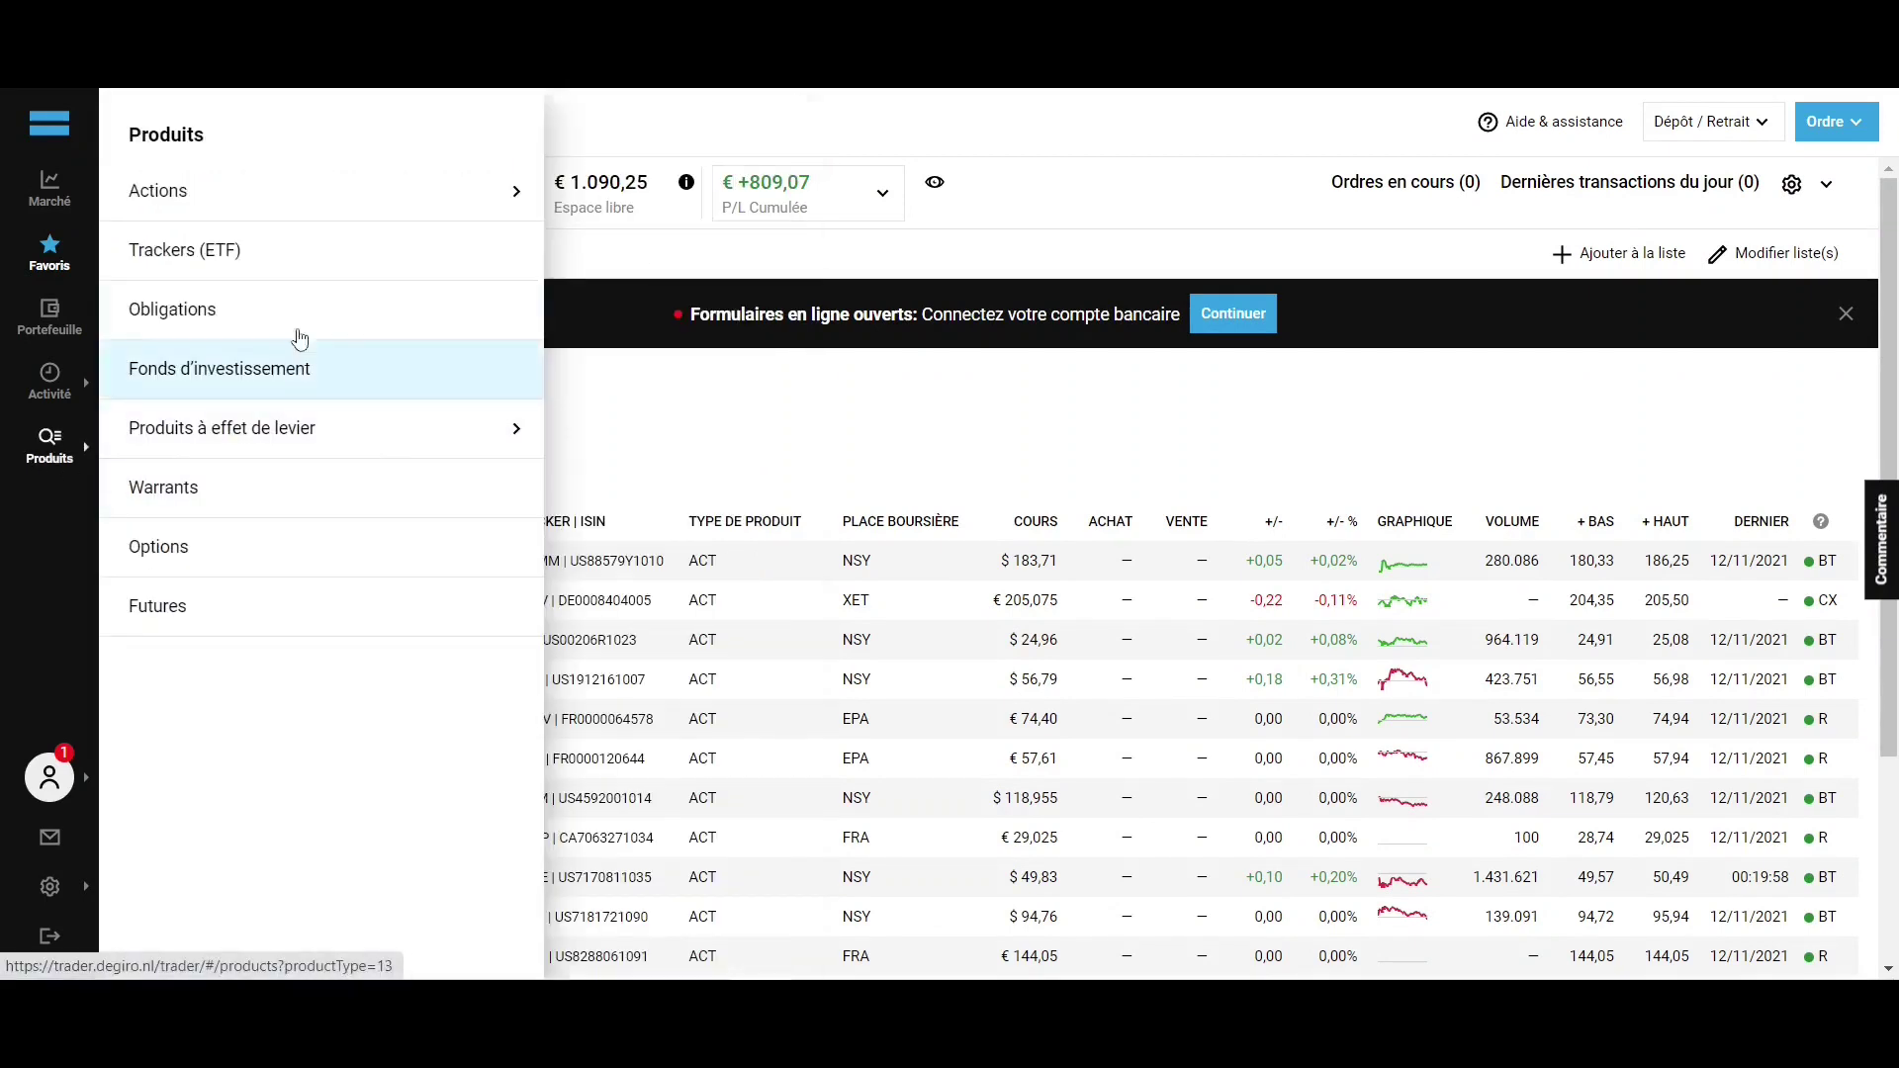
{"action": "mouse_move", "coordinate": [339, 191]}
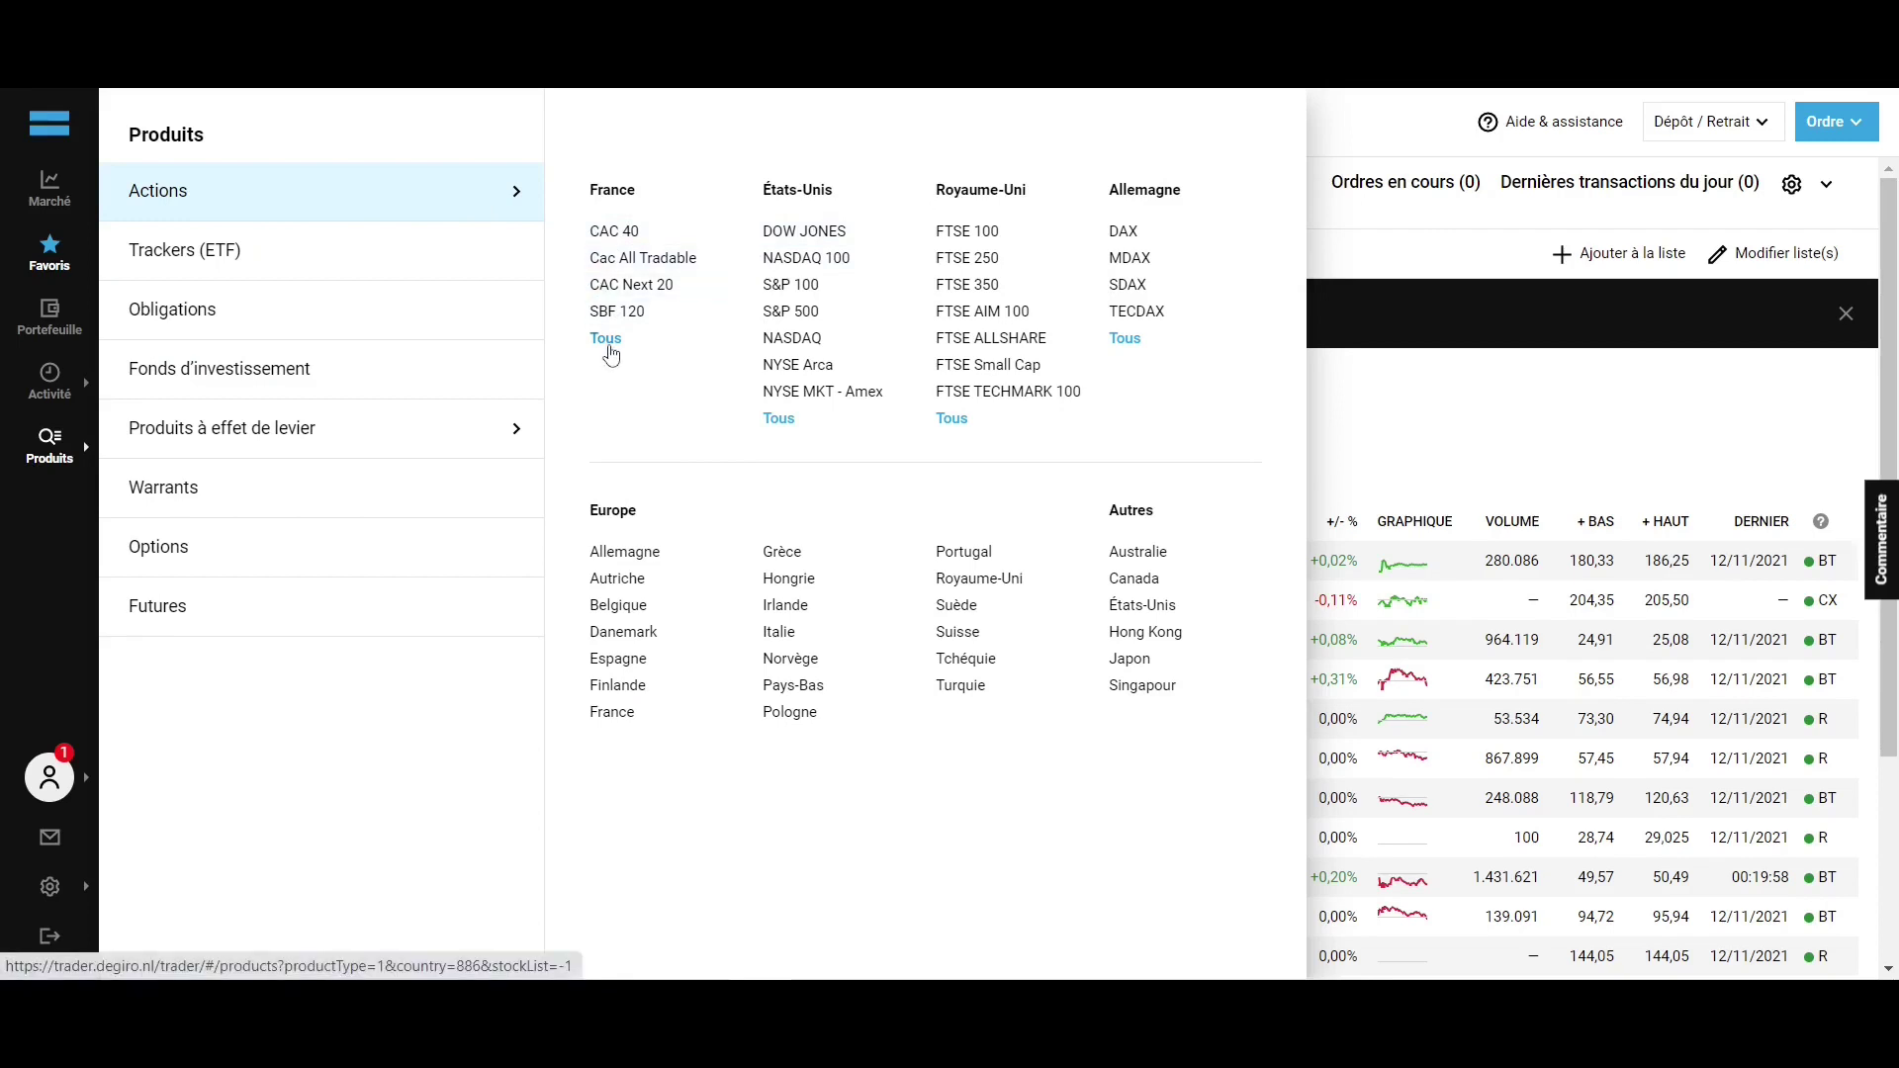
{"action": "left_click", "coordinate": [608, 348]}
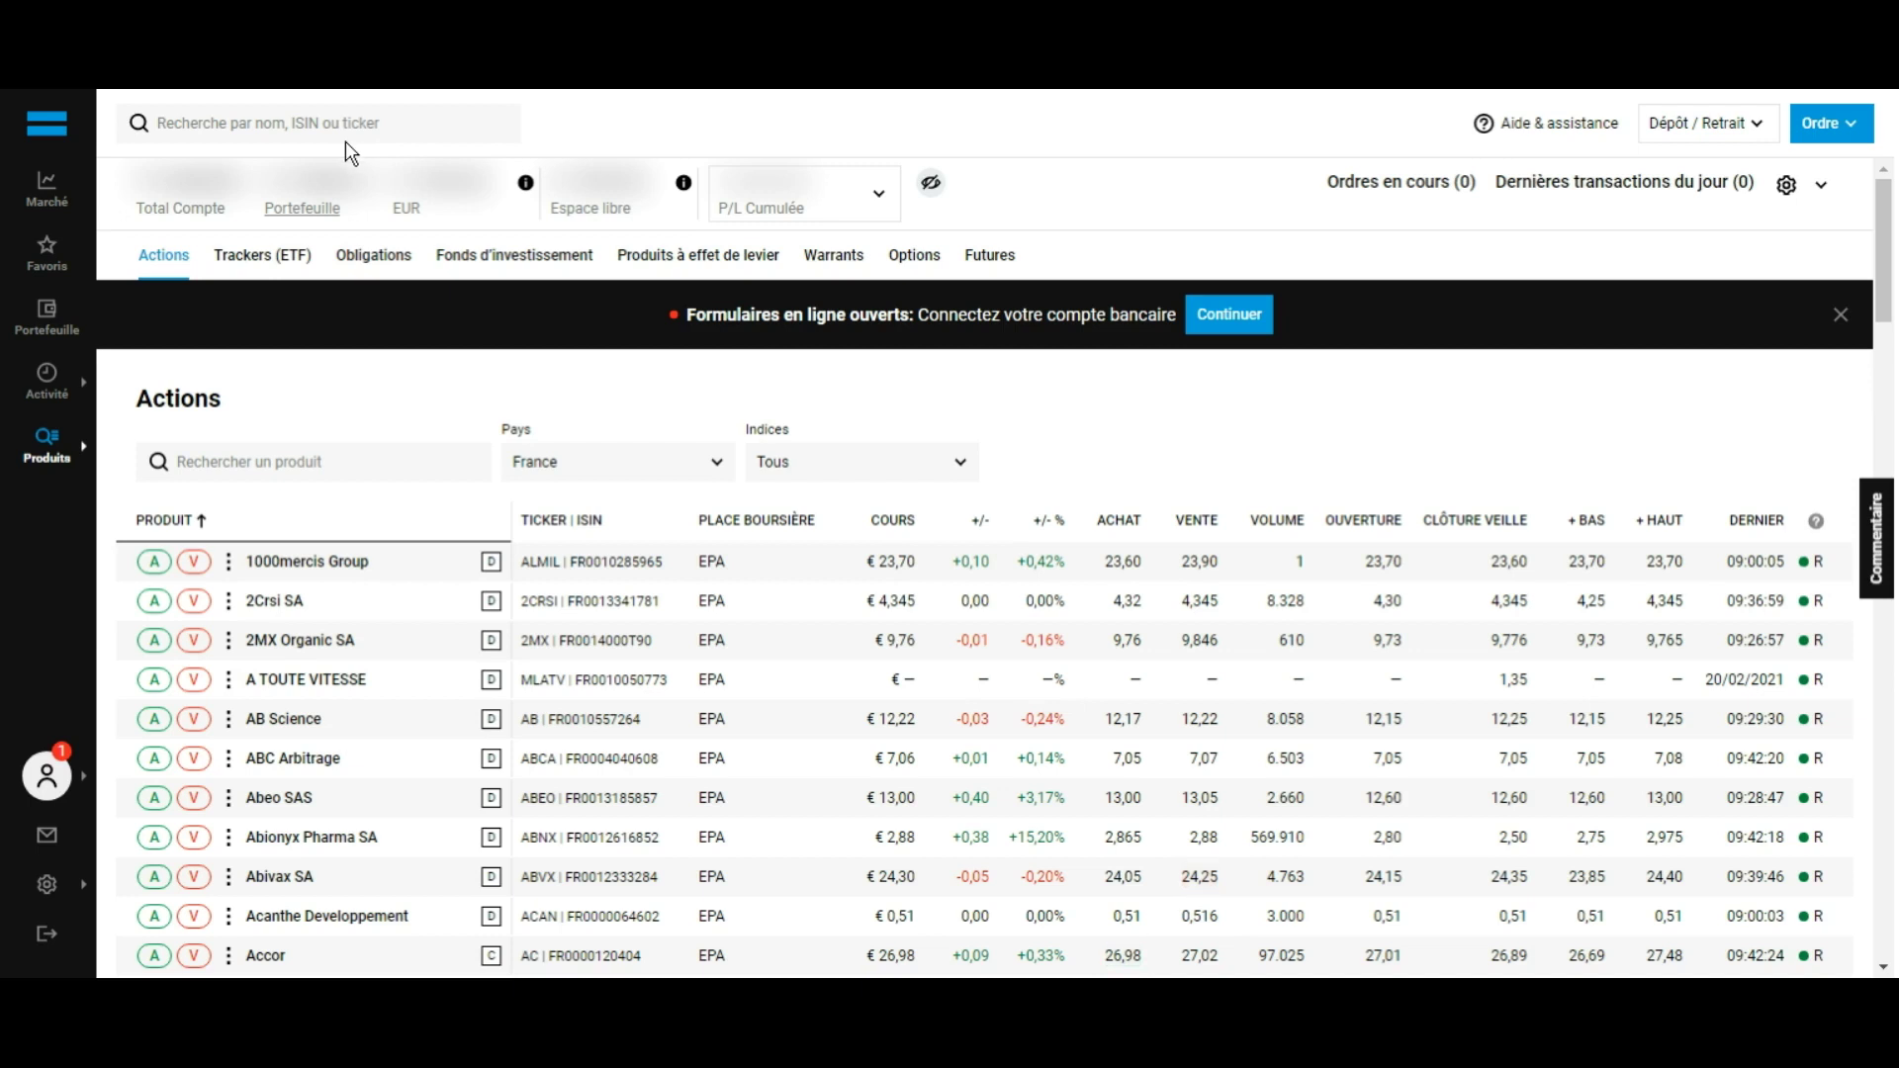
Step: Search for Euronext NV and open its EPA-listed (Euronext Paris) stock page
{"action": "left_click", "coordinate": [346, 140]}
{"action": "type", "text": "Euronext NV"}
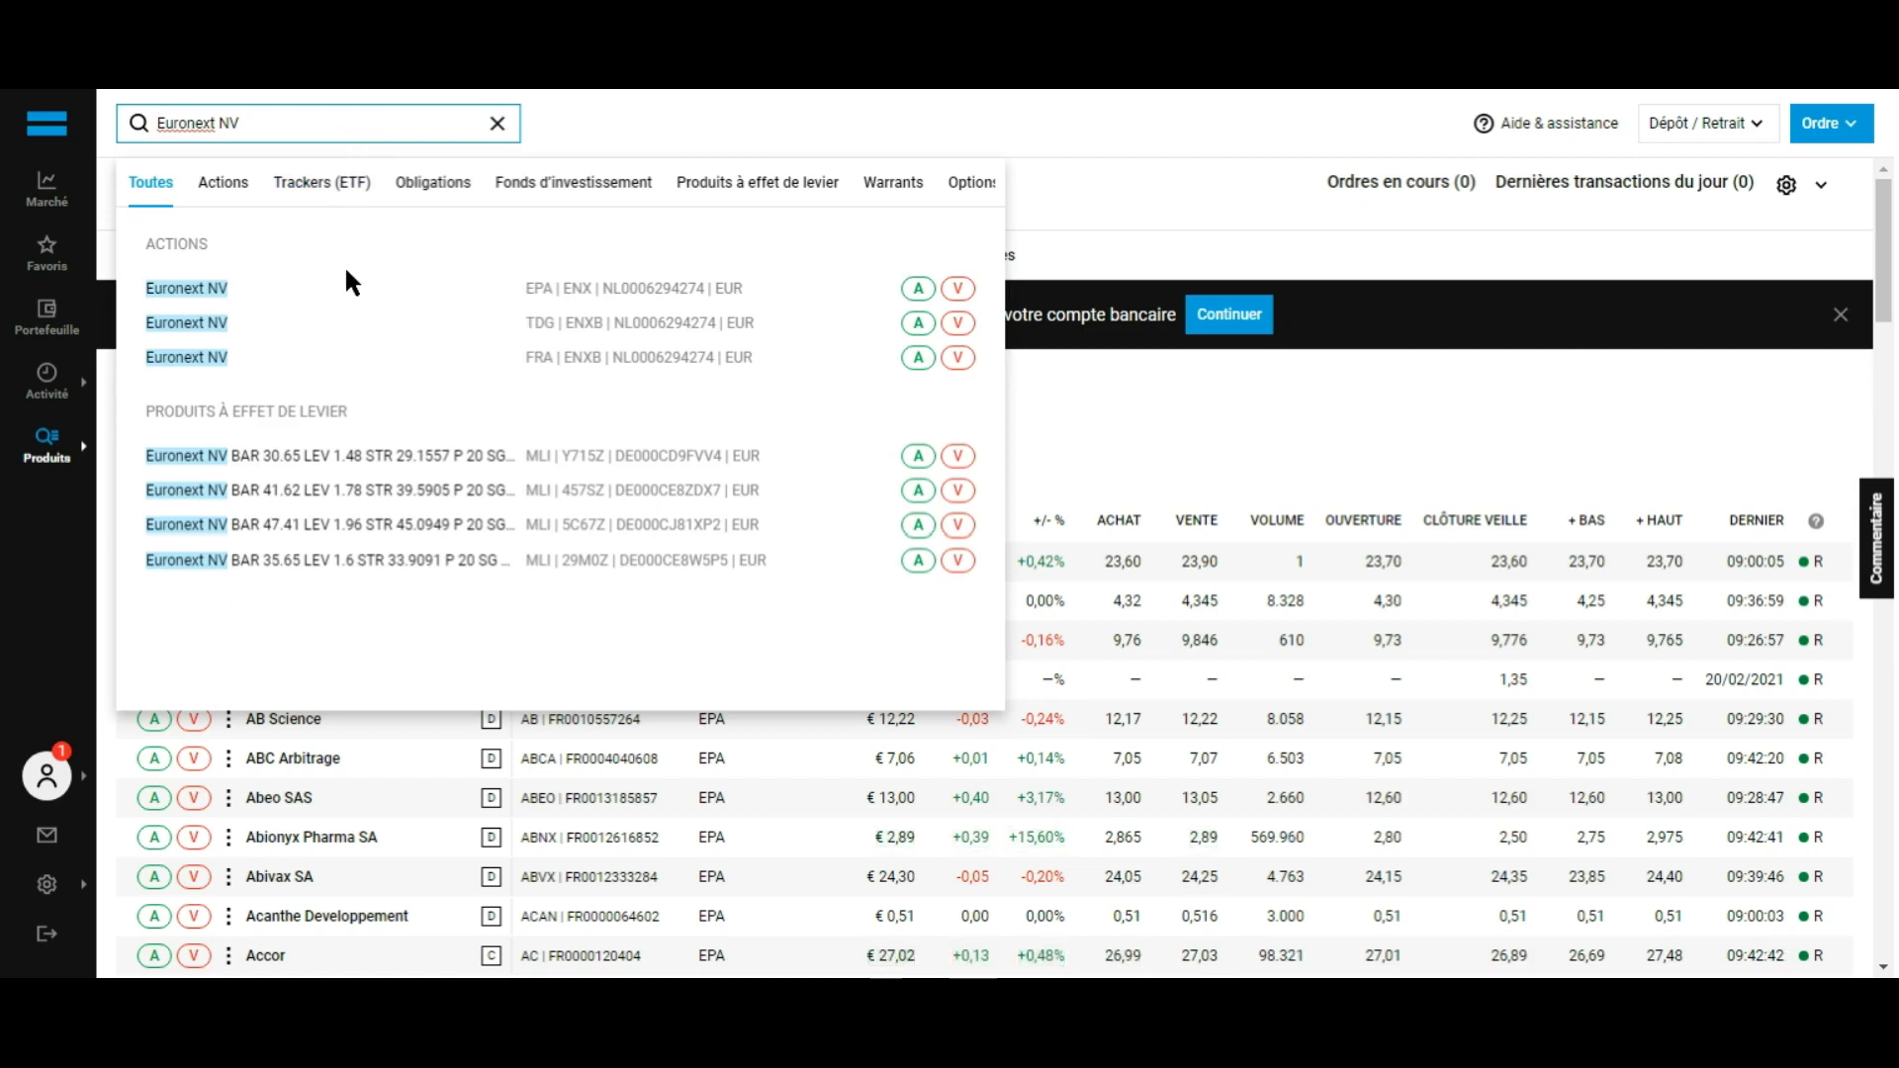
{"action": "left_click", "coordinate": [354, 314]}
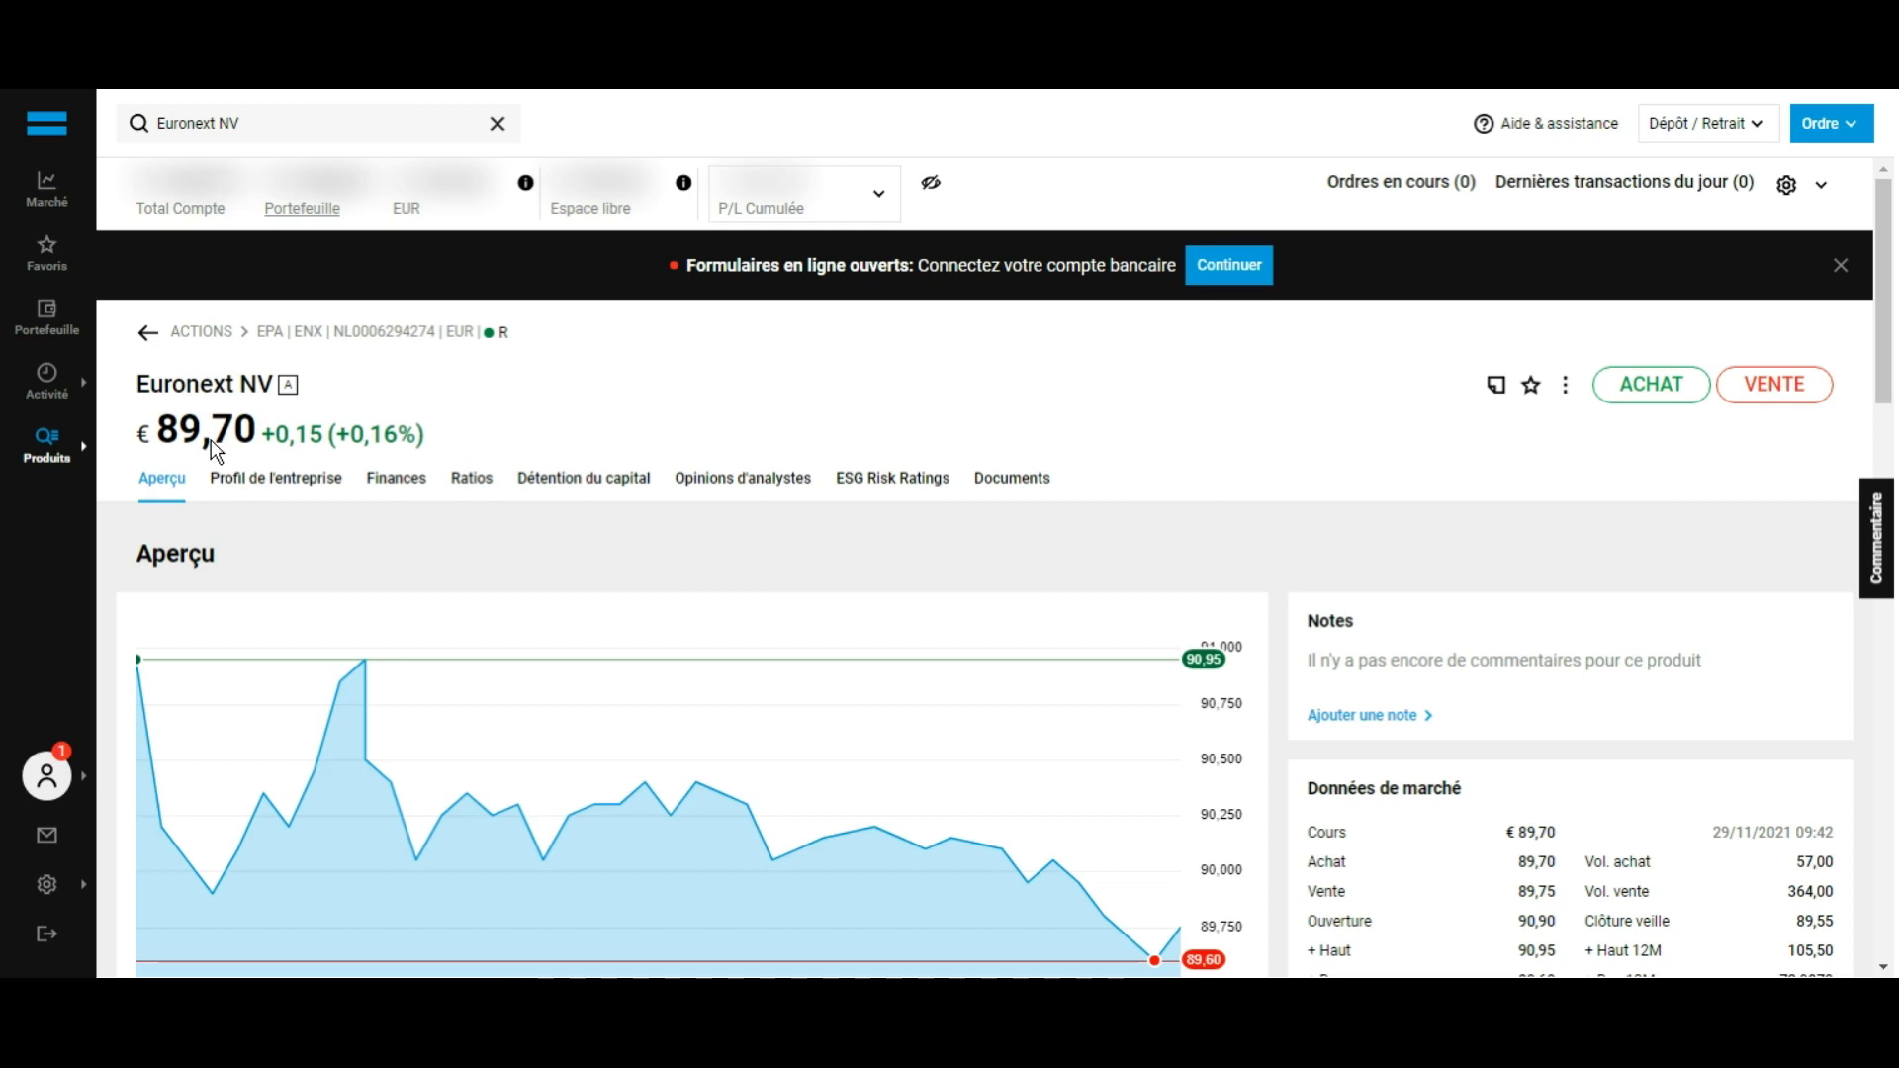
Step: Examine the Euronext NV page's price chart, market data, news, order book and financial information
{"action": "scroll", "coordinate": [210, 439], "scroll_direction": "down", "scroll_amount": 1}
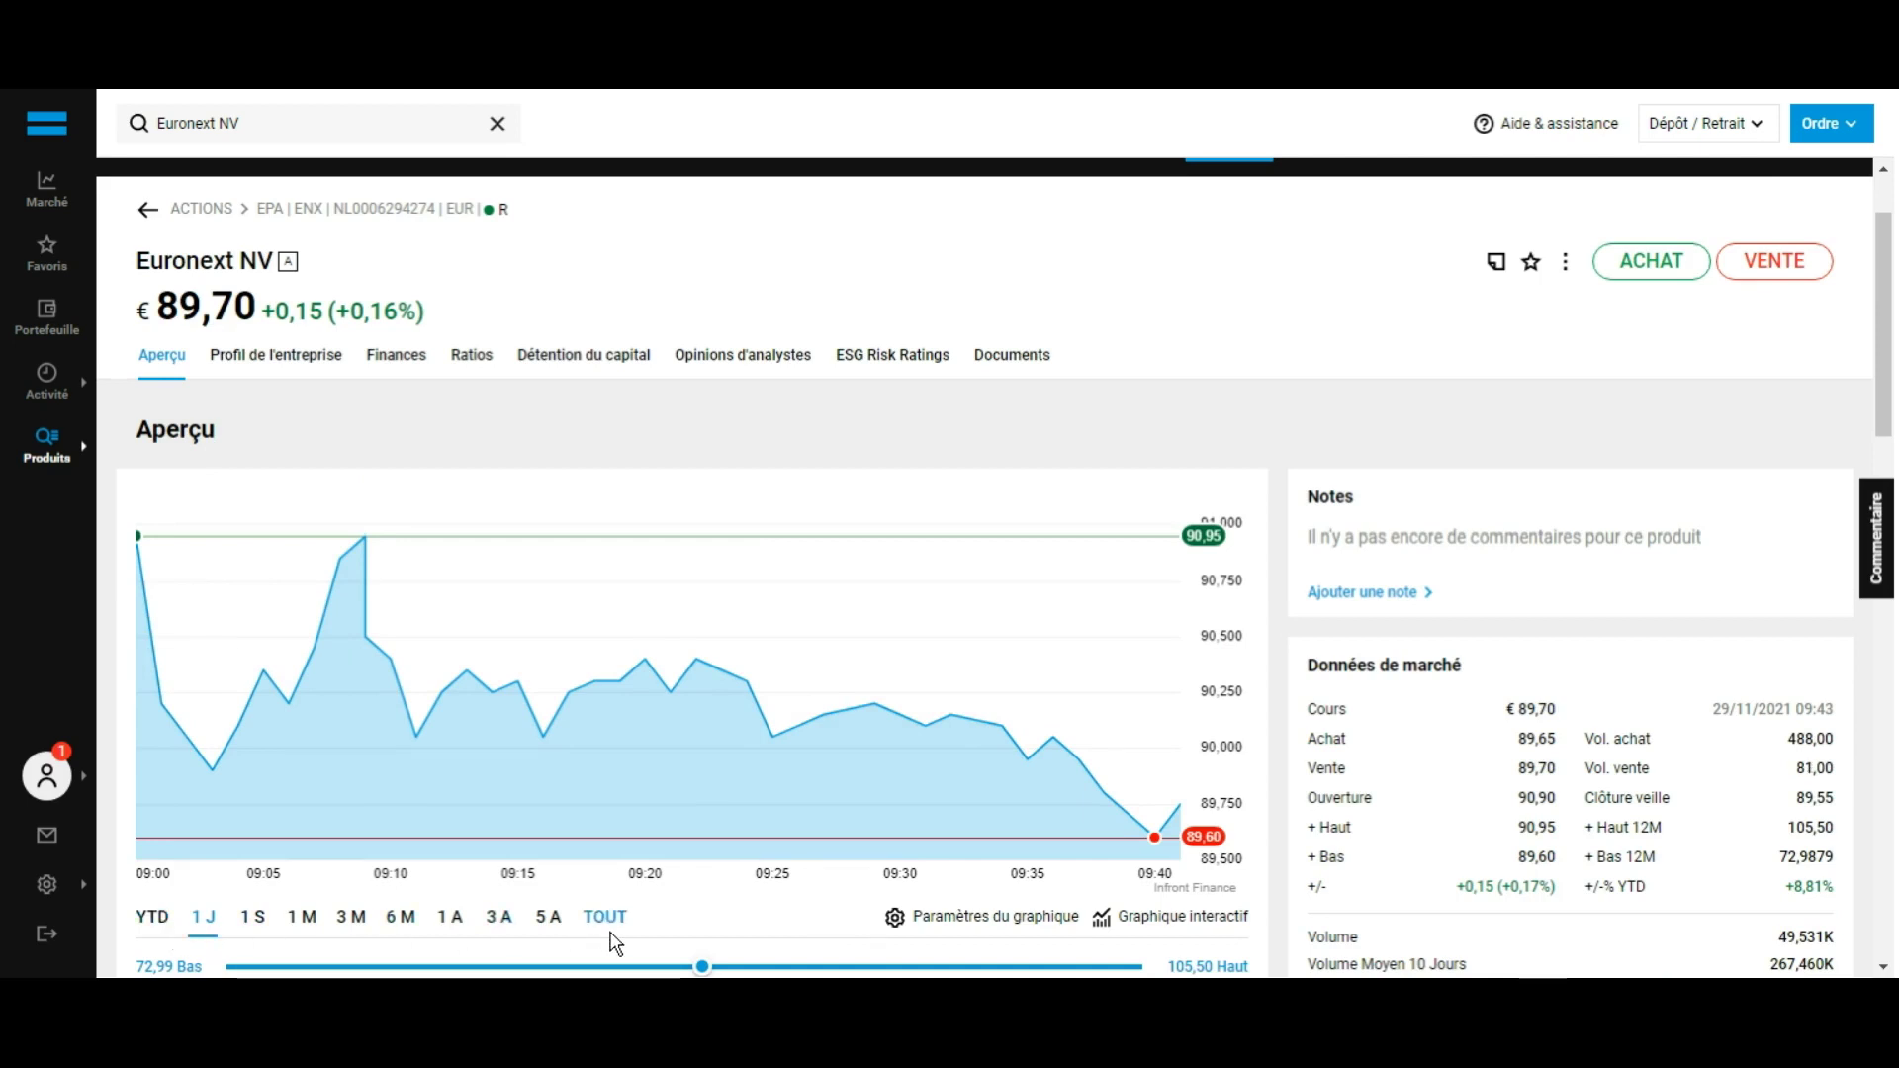
{"action": "scroll", "coordinate": [614, 941], "scroll_direction": "down", "scroll_amount": 8}
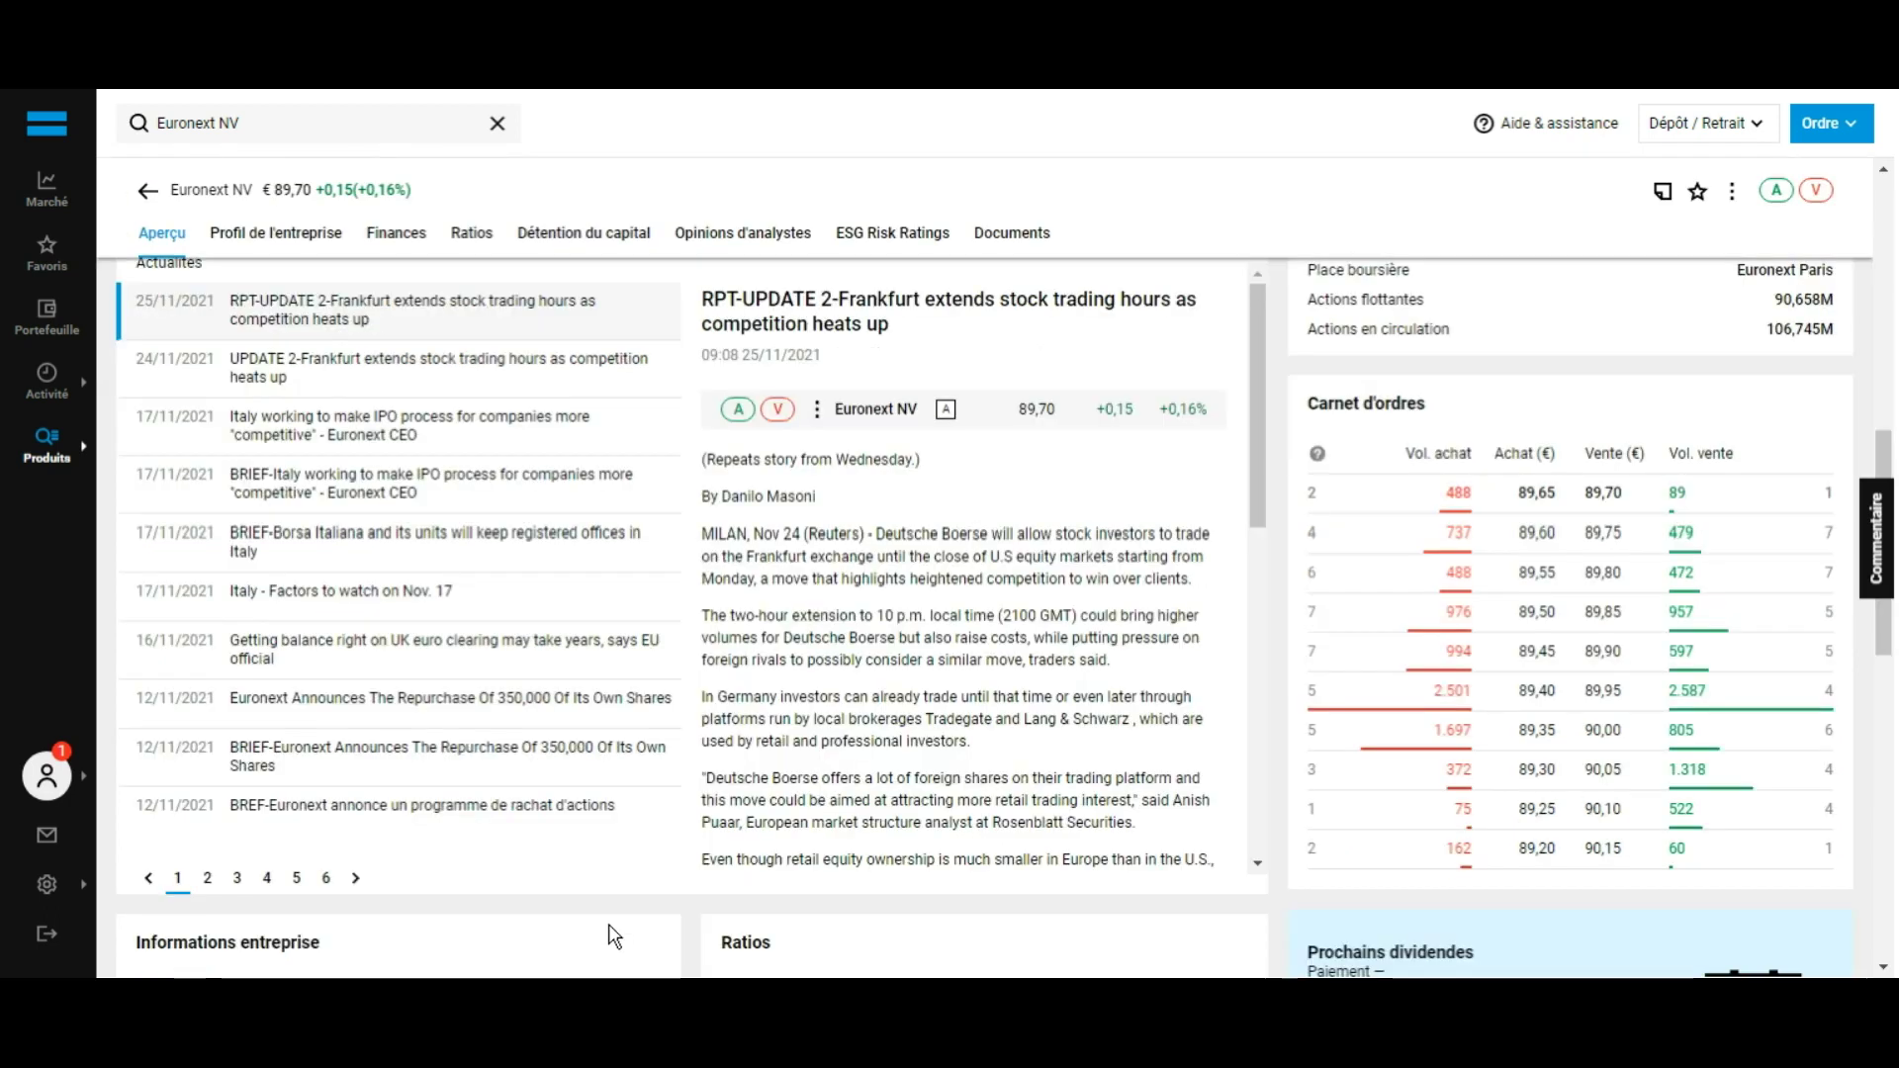
{"action": "scroll", "coordinate": [559, 449], "scroll_direction": "up", "scroll_amount": 4}
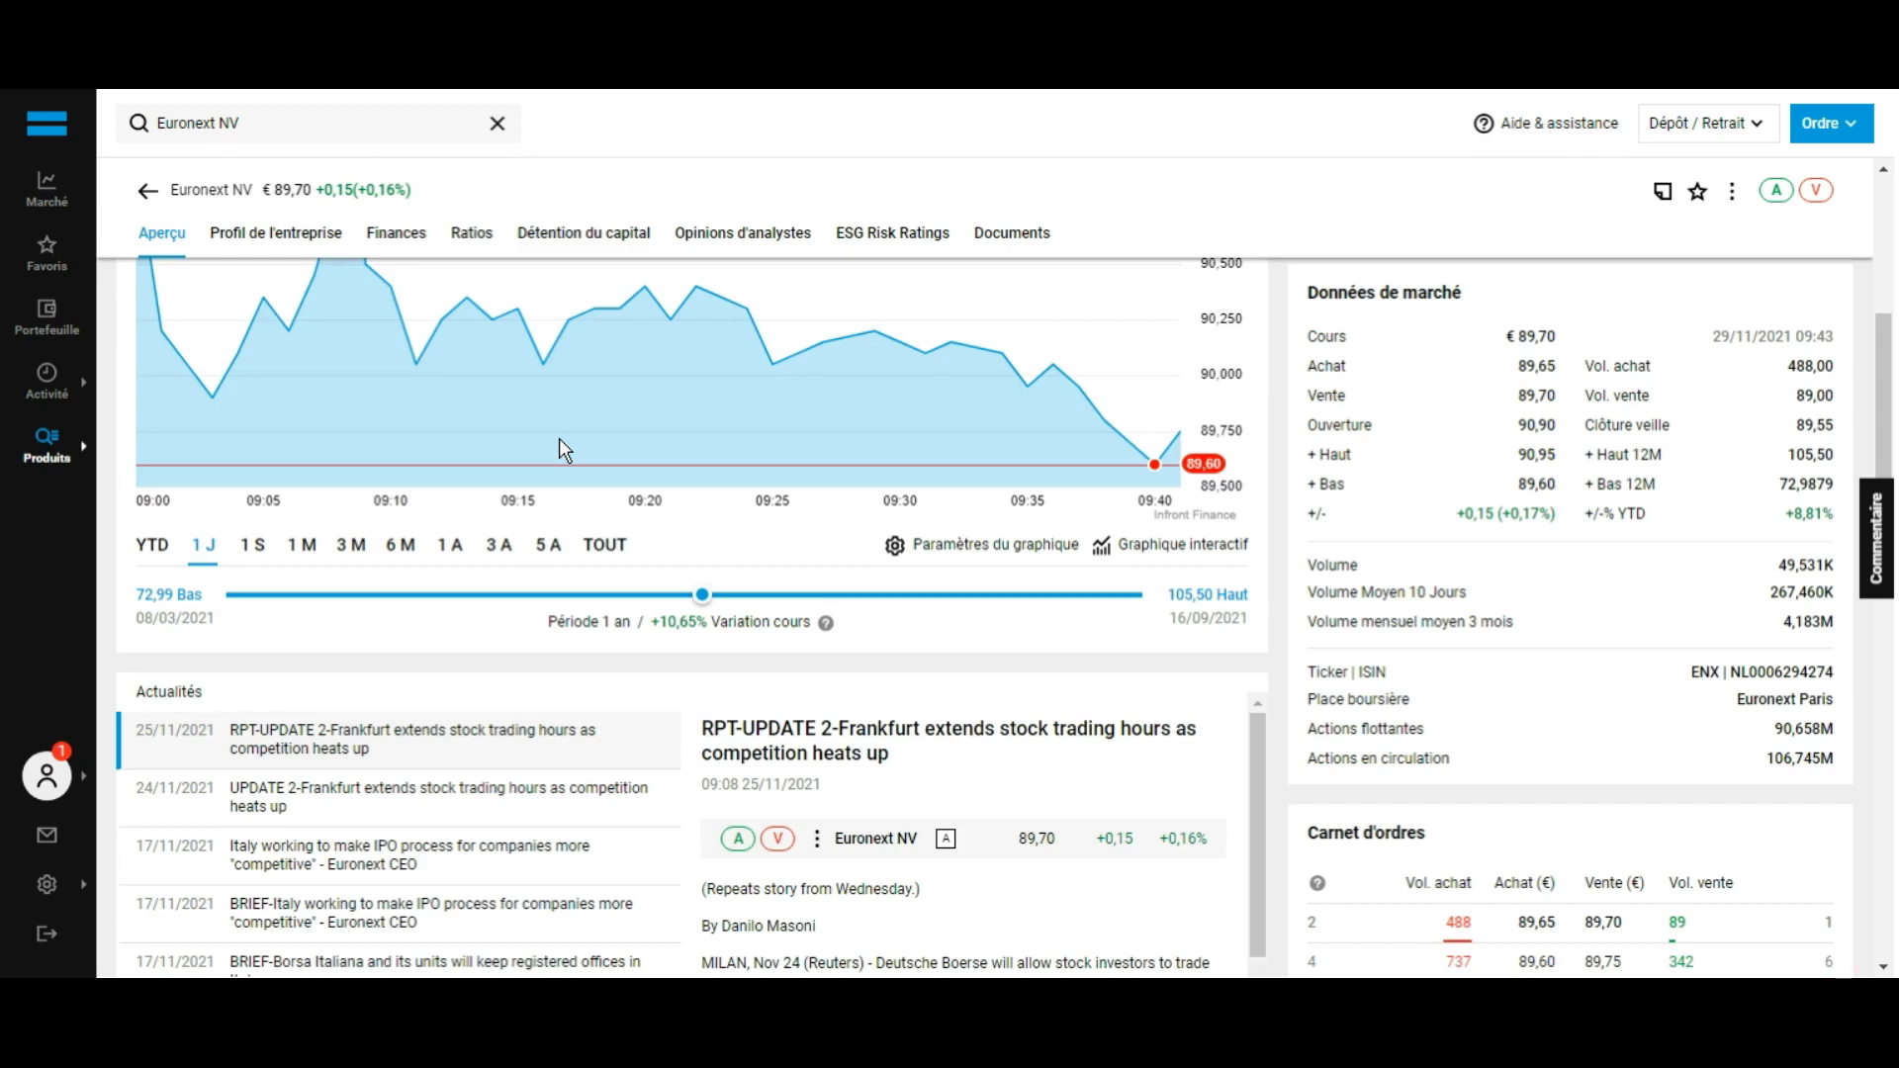
{"action": "left_click", "coordinate": [418, 245]}
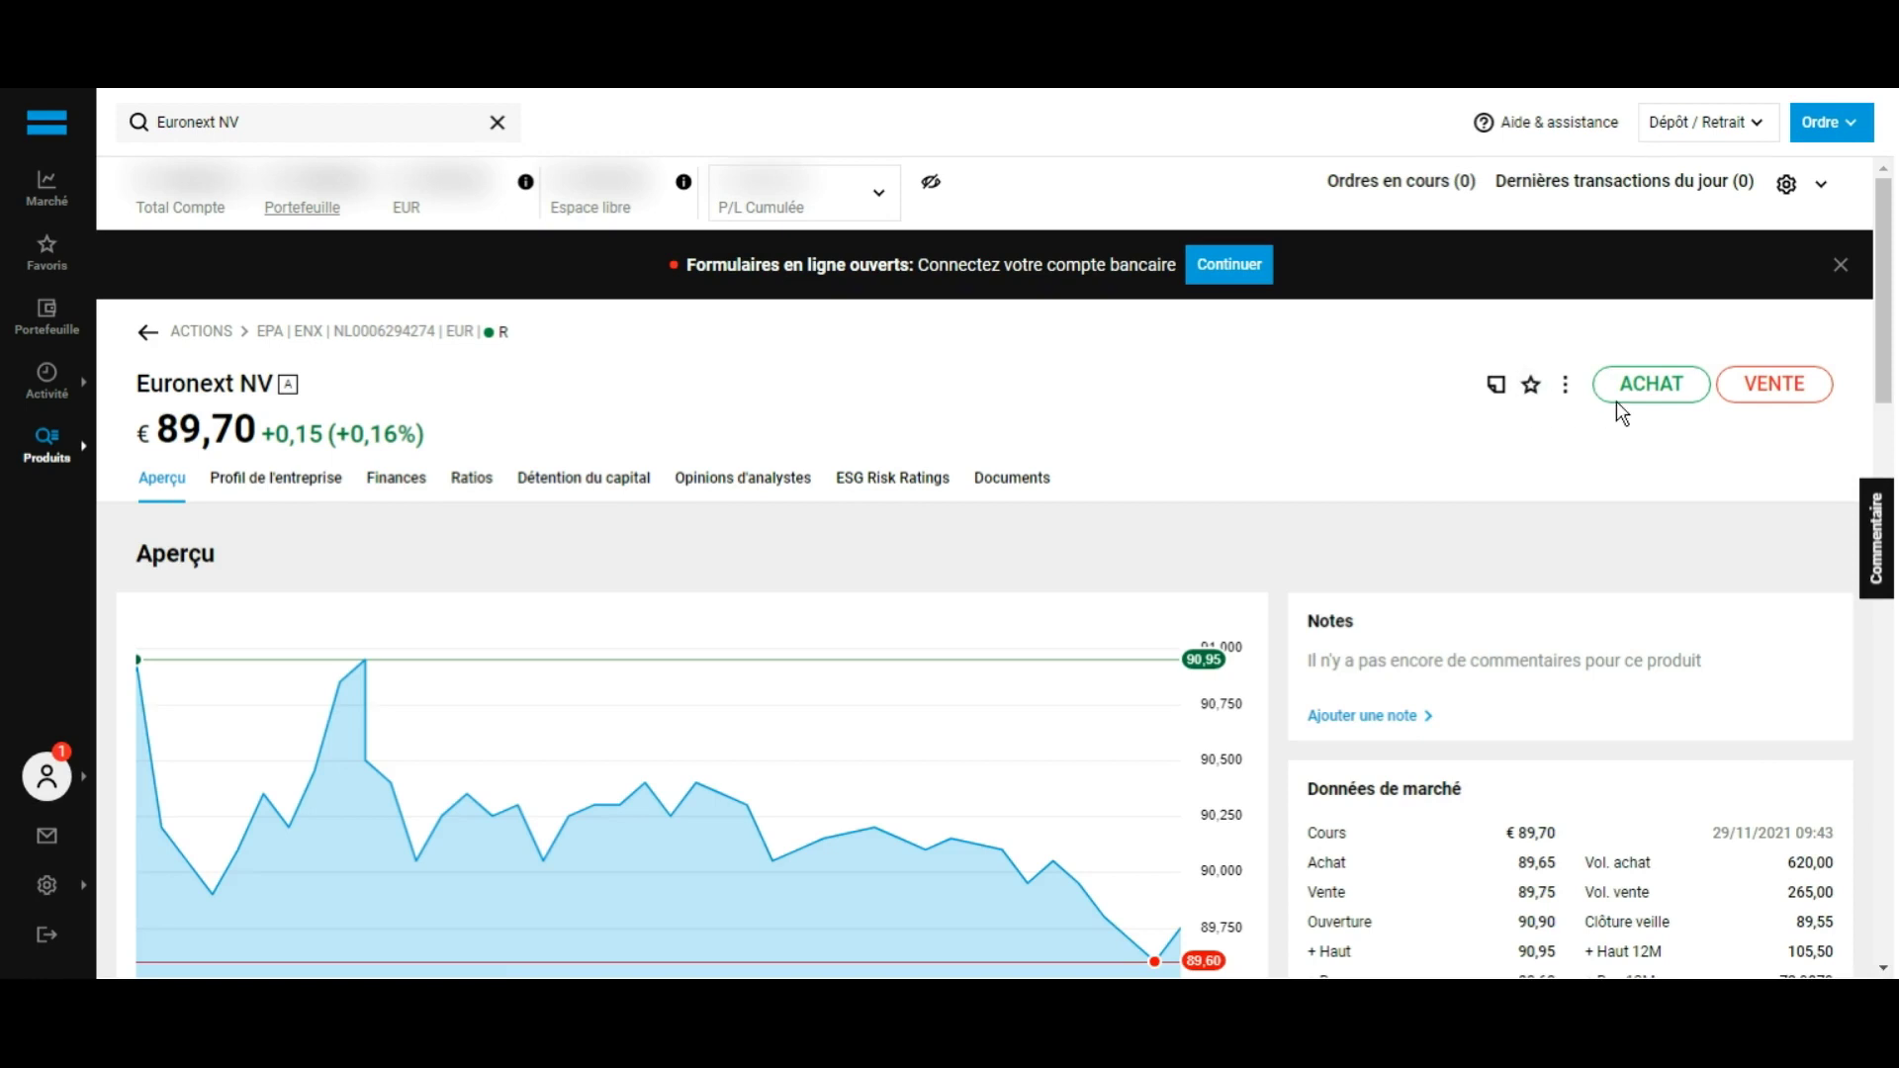
Step: Fill in a market (Au marché) buy order for 1 Euronext NV share, and close the order form without submitting it
{"action": "left_click", "coordinate": [1659, 396]}
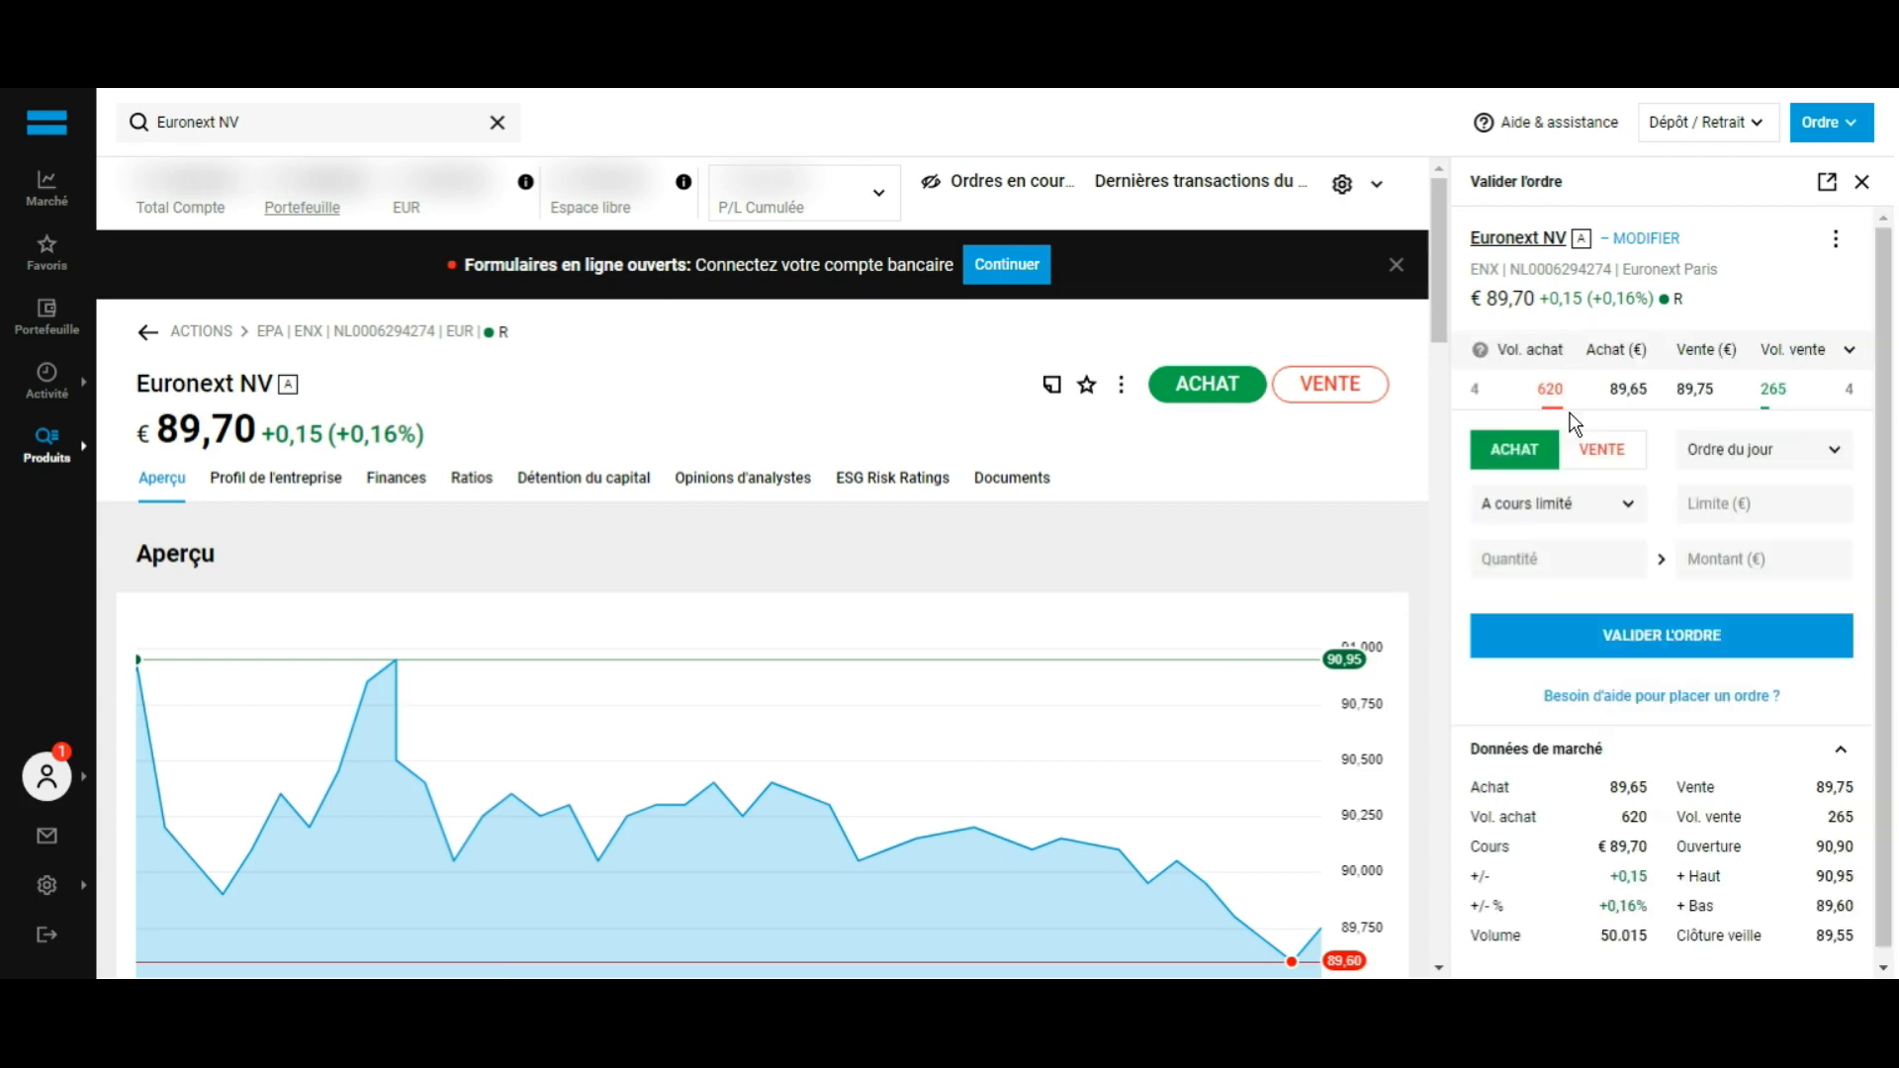
{"action": "left_click", "coordinate": [1592, 512]}
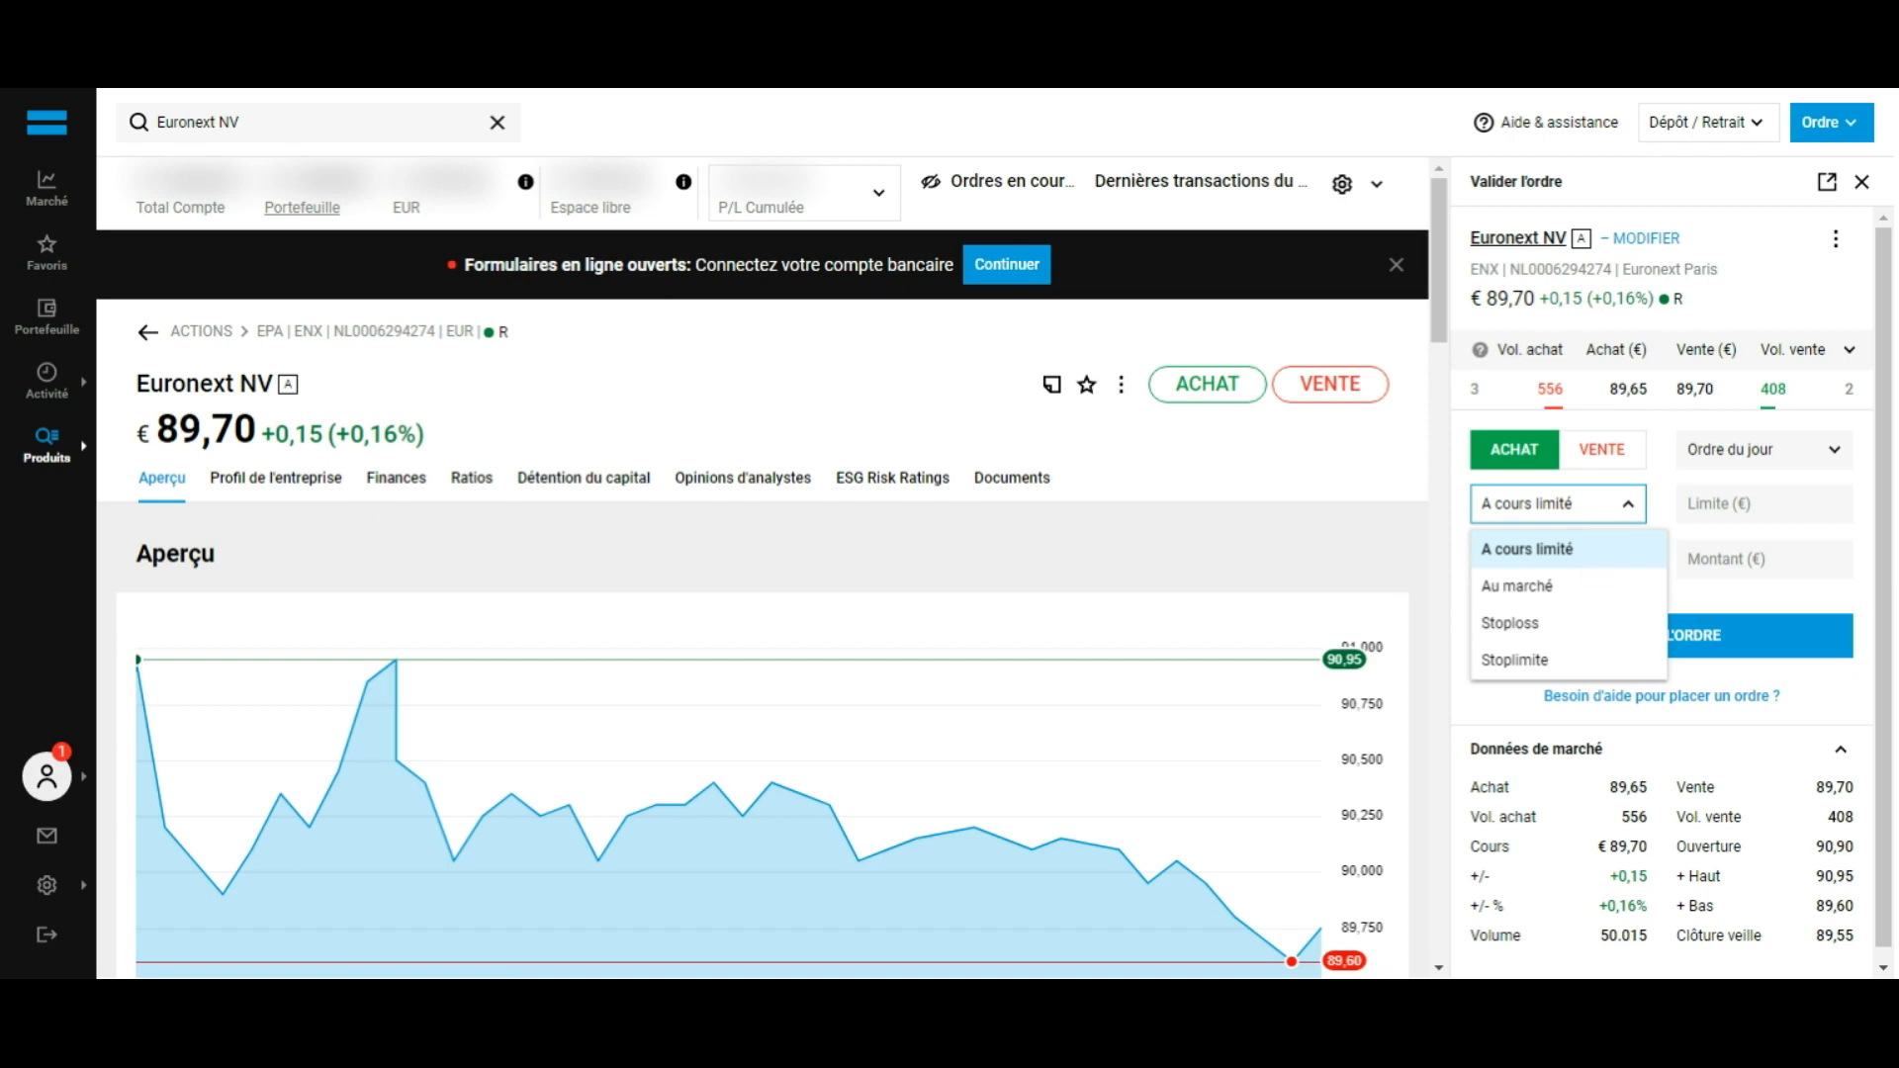
{"action": "left_click", "coordinate": [1587, 591]}
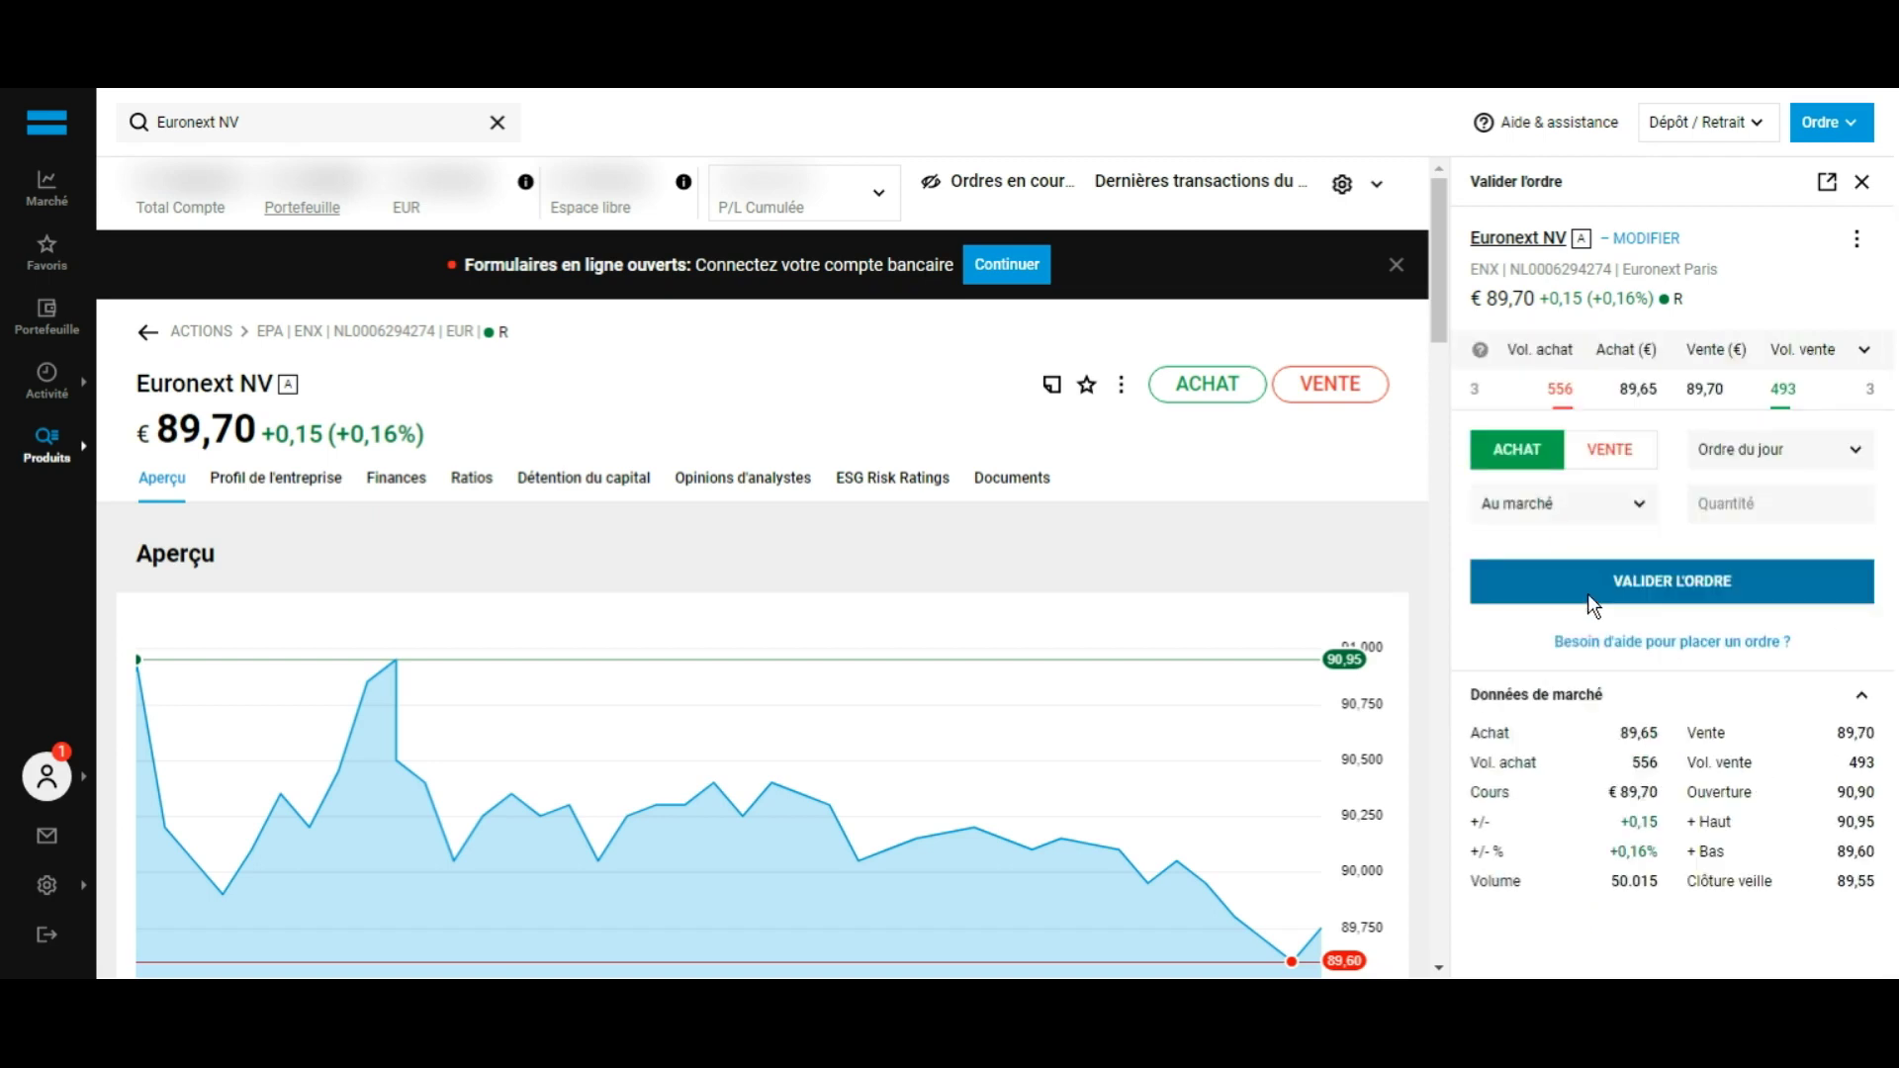
{"action": "left_click", "coordinate": [1807, 520]}
{"action": "type", "text": "1"}
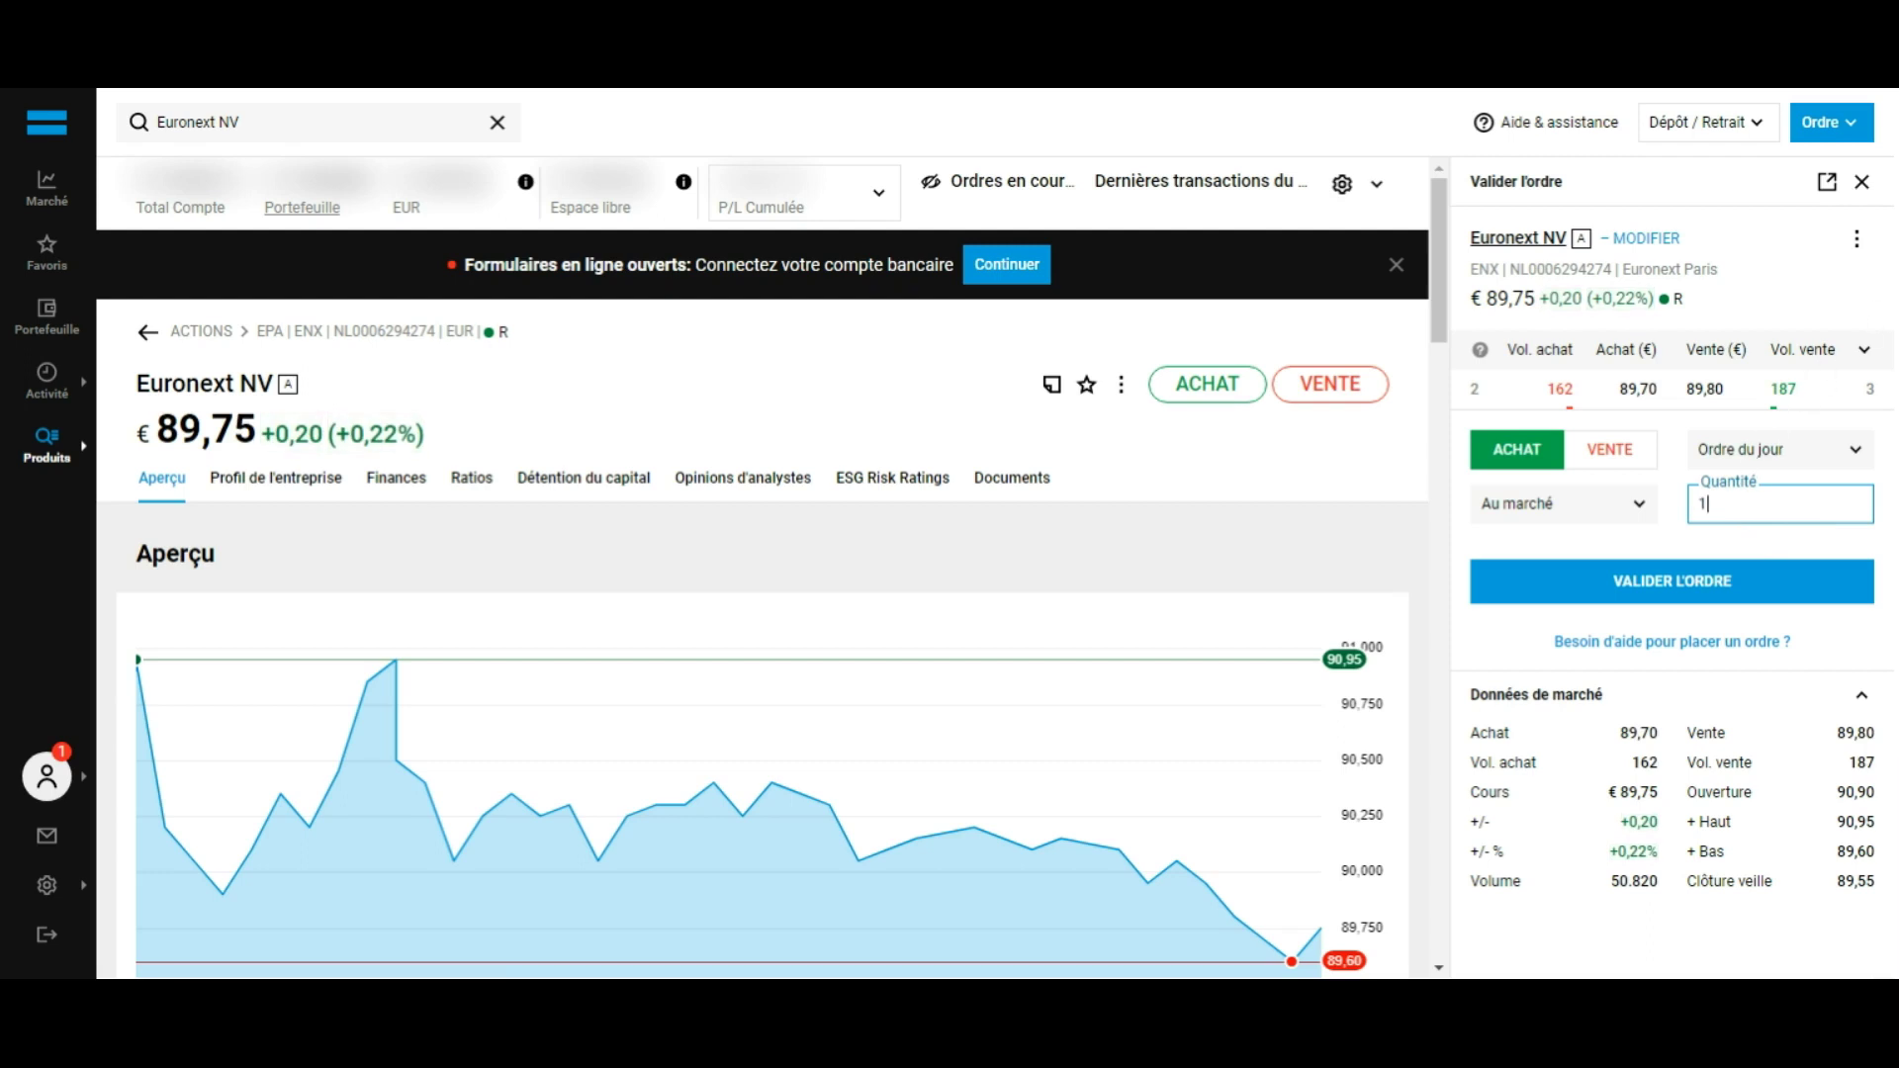
{"action": "left_click", "coordinate": [1861, 181]}
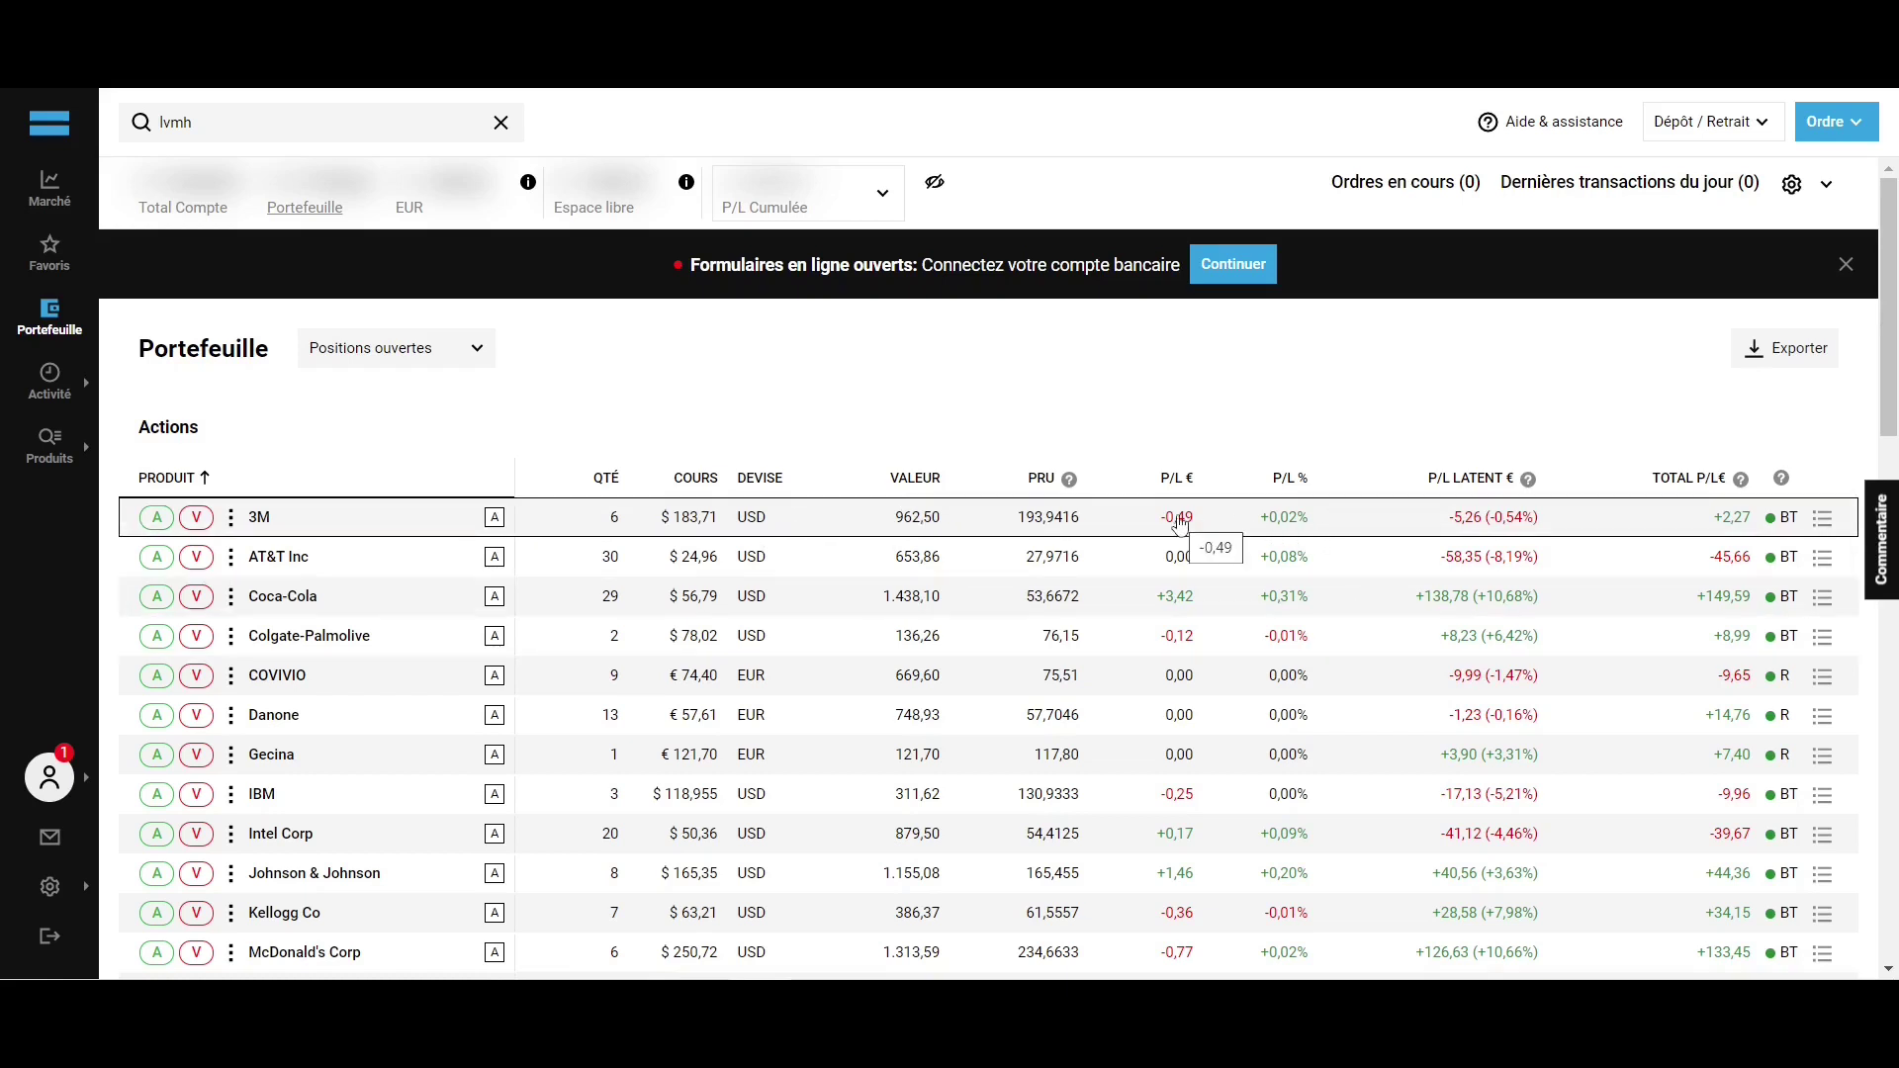
Step: Review the portfolio's open stock positions, cash compensation and upcoming dividends
{"action": "scroll", "coordinate": [1291, 486], "scroll_direction": "down", "scroll_amount": 9}
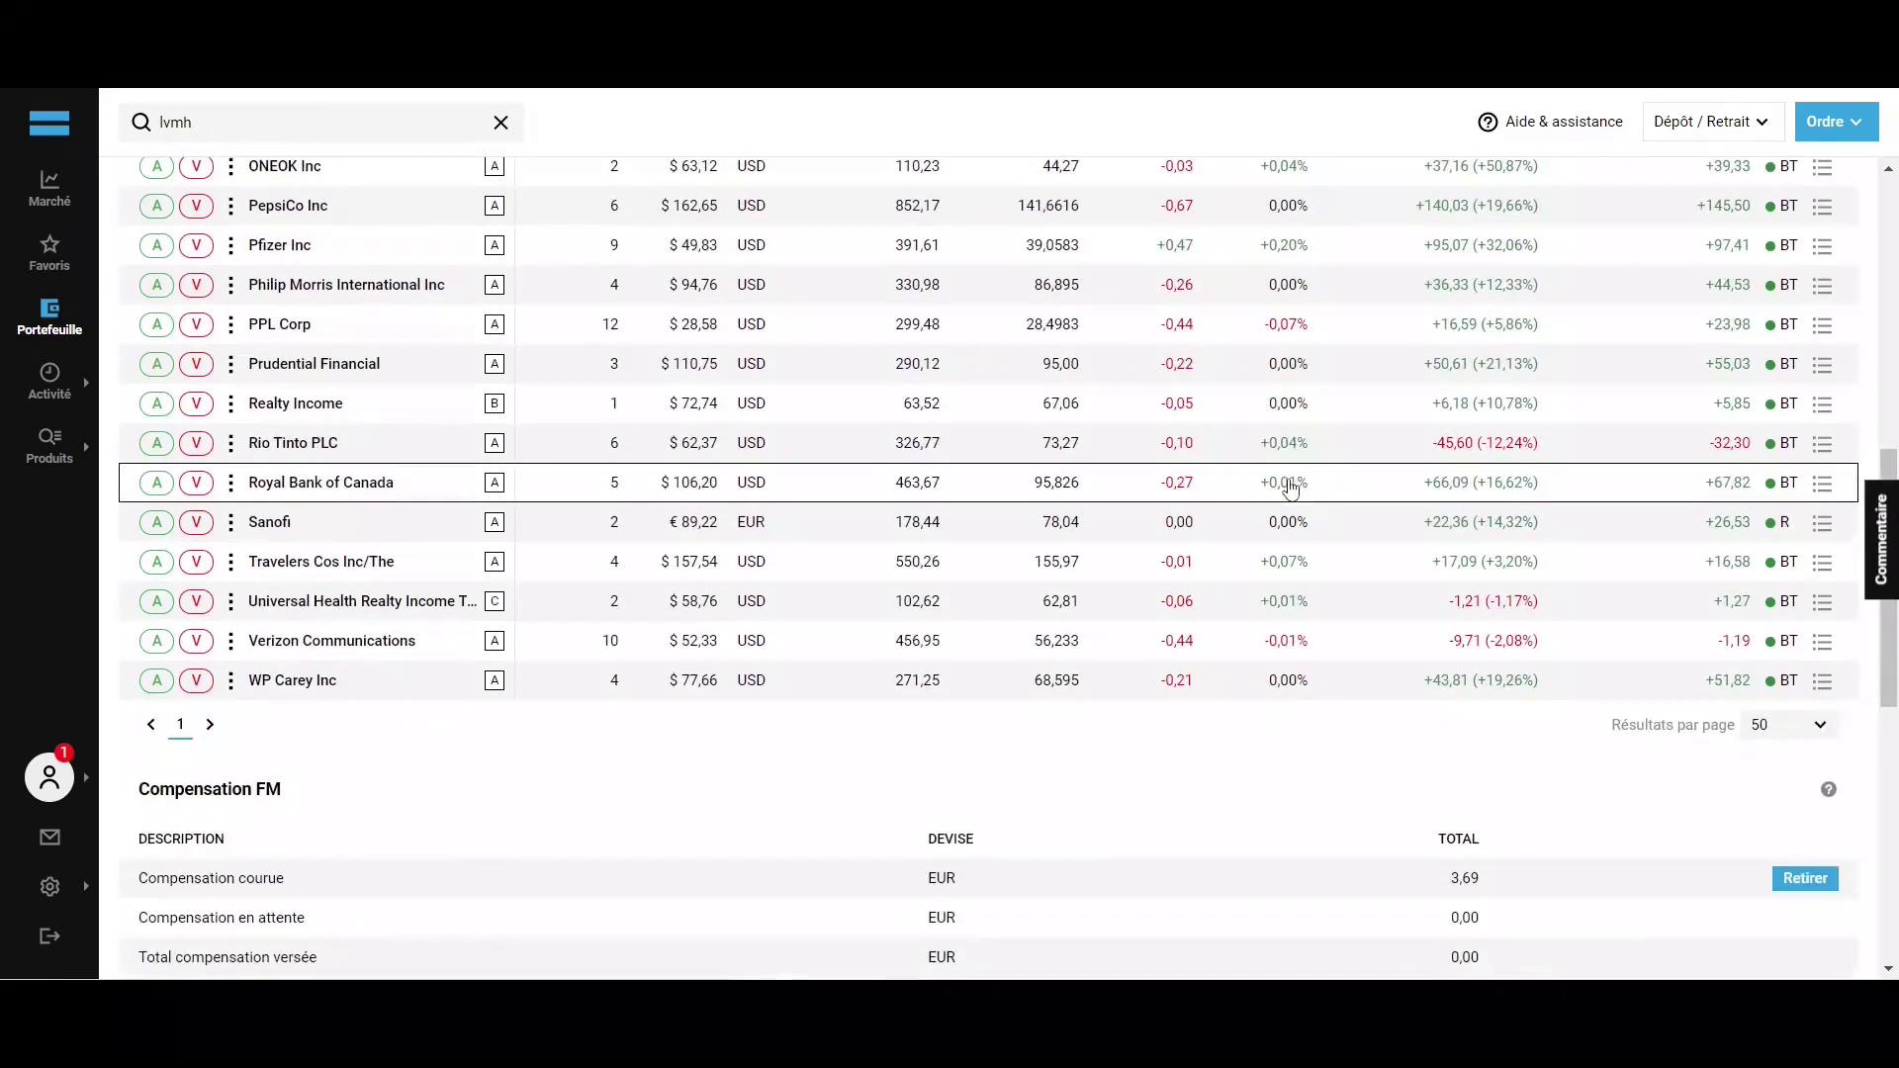
{"action": "scroll", "coordinate": [1283, 487], "scroll_direction": "down", "scroll_amount": 8}
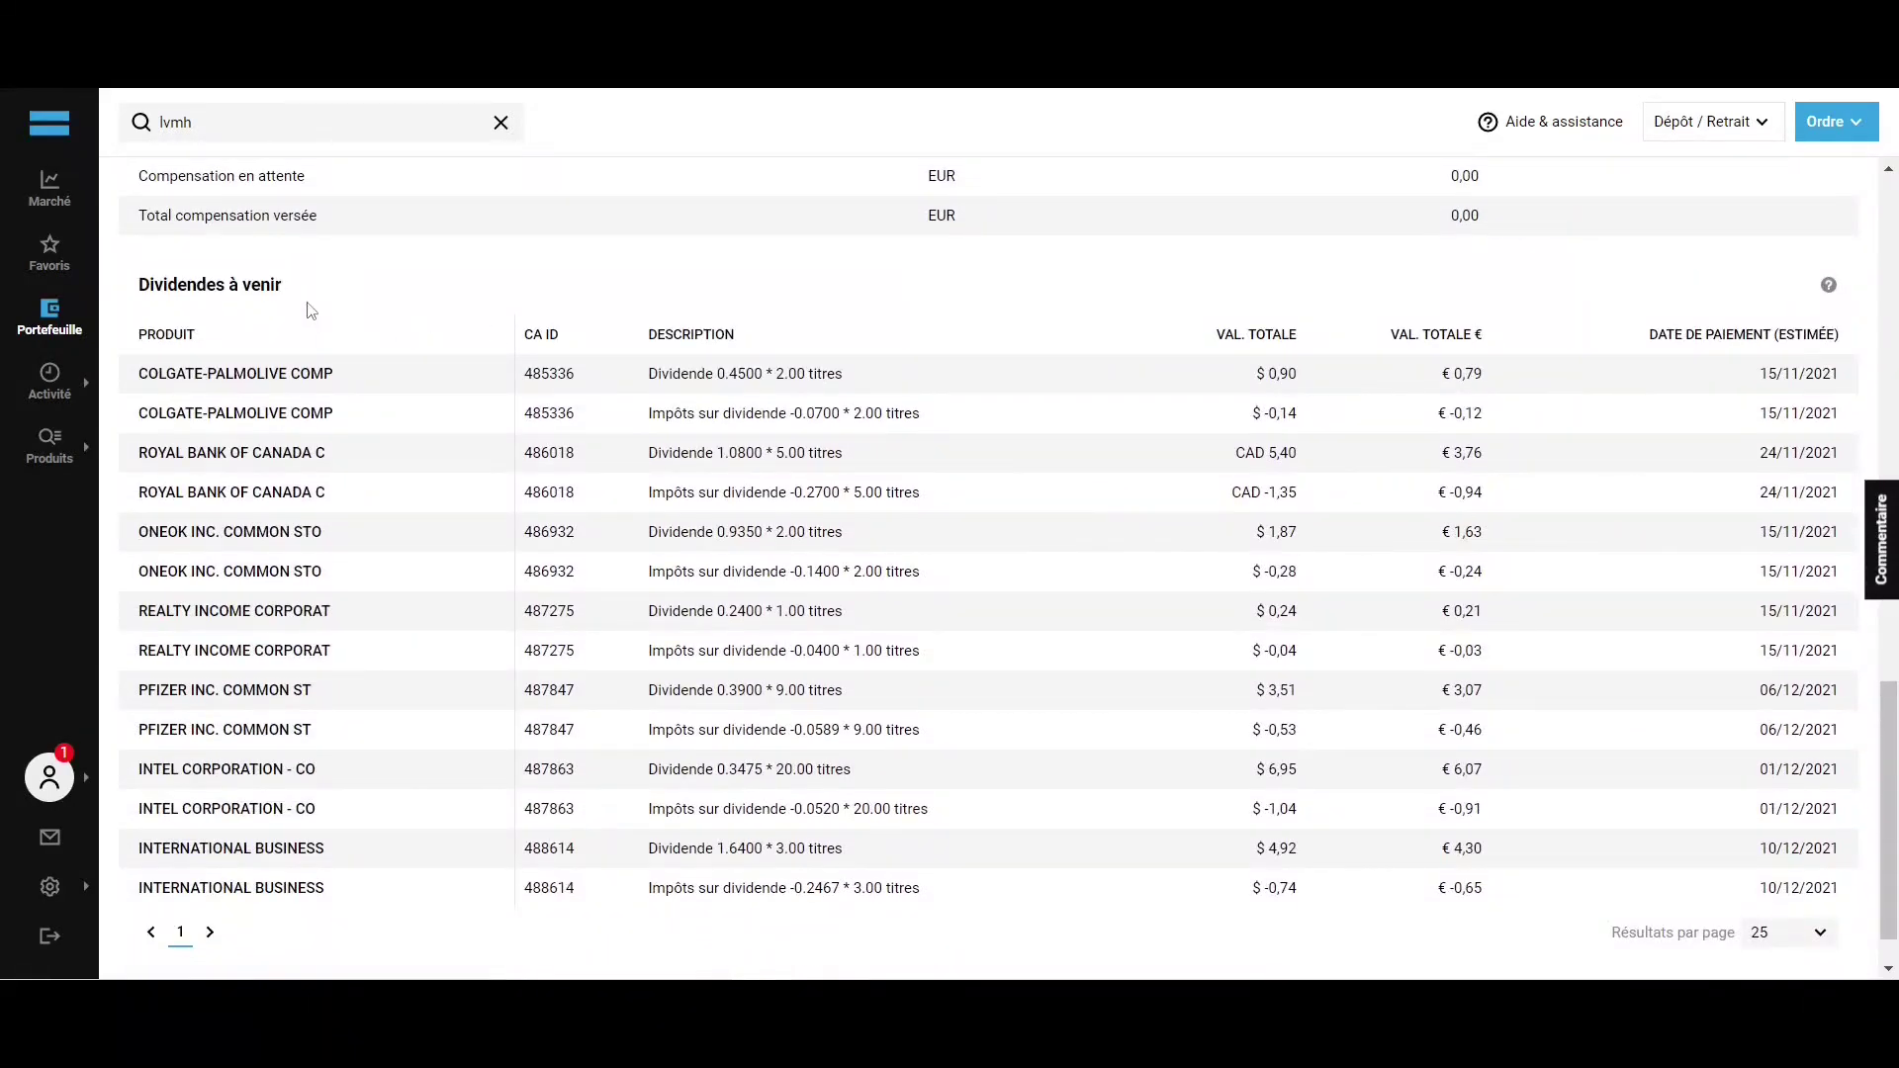
{"action": "scroll", "coordinate": [312, 311], "scroll_direction": "up", "scroll_amount": 17}
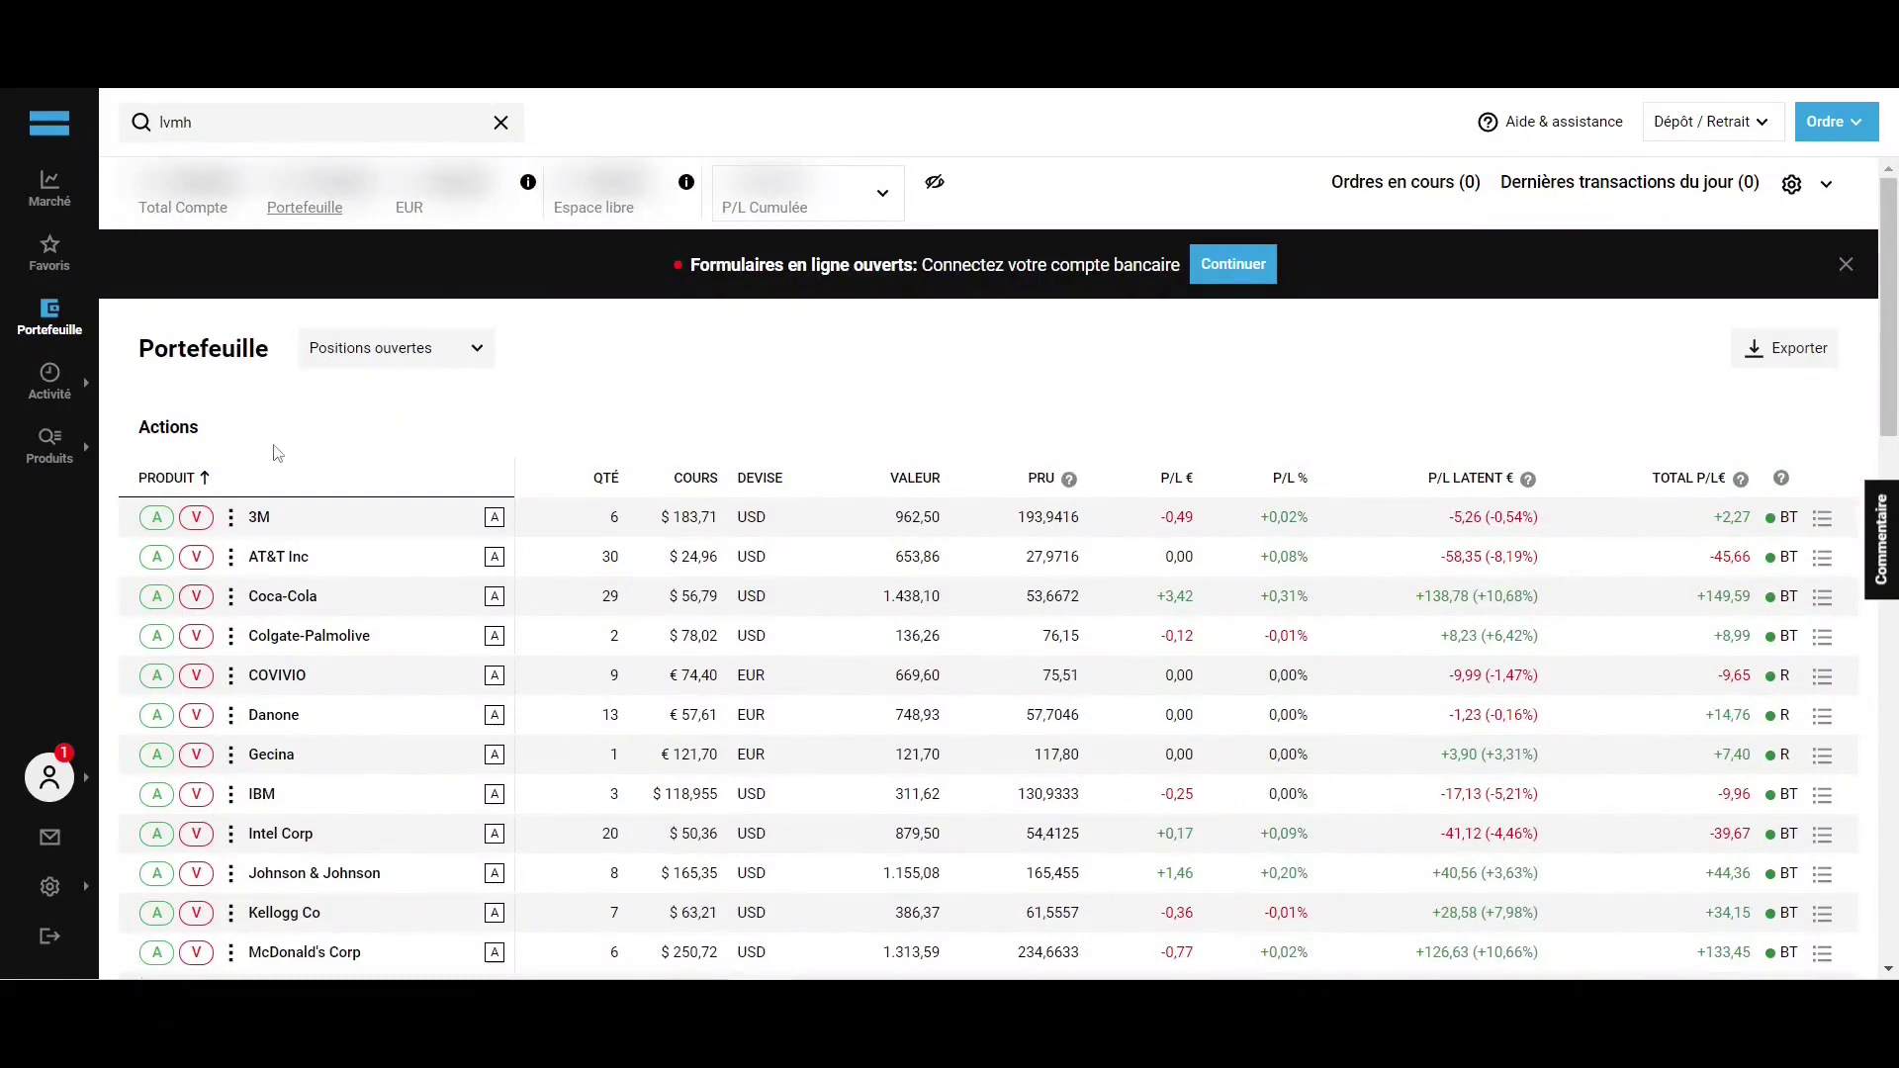
Step: Fill in a market (Au marché) sell order for 1 share of the 3M position in the portfolio
{"action": "left_click", "coordinate": [199, 519]}
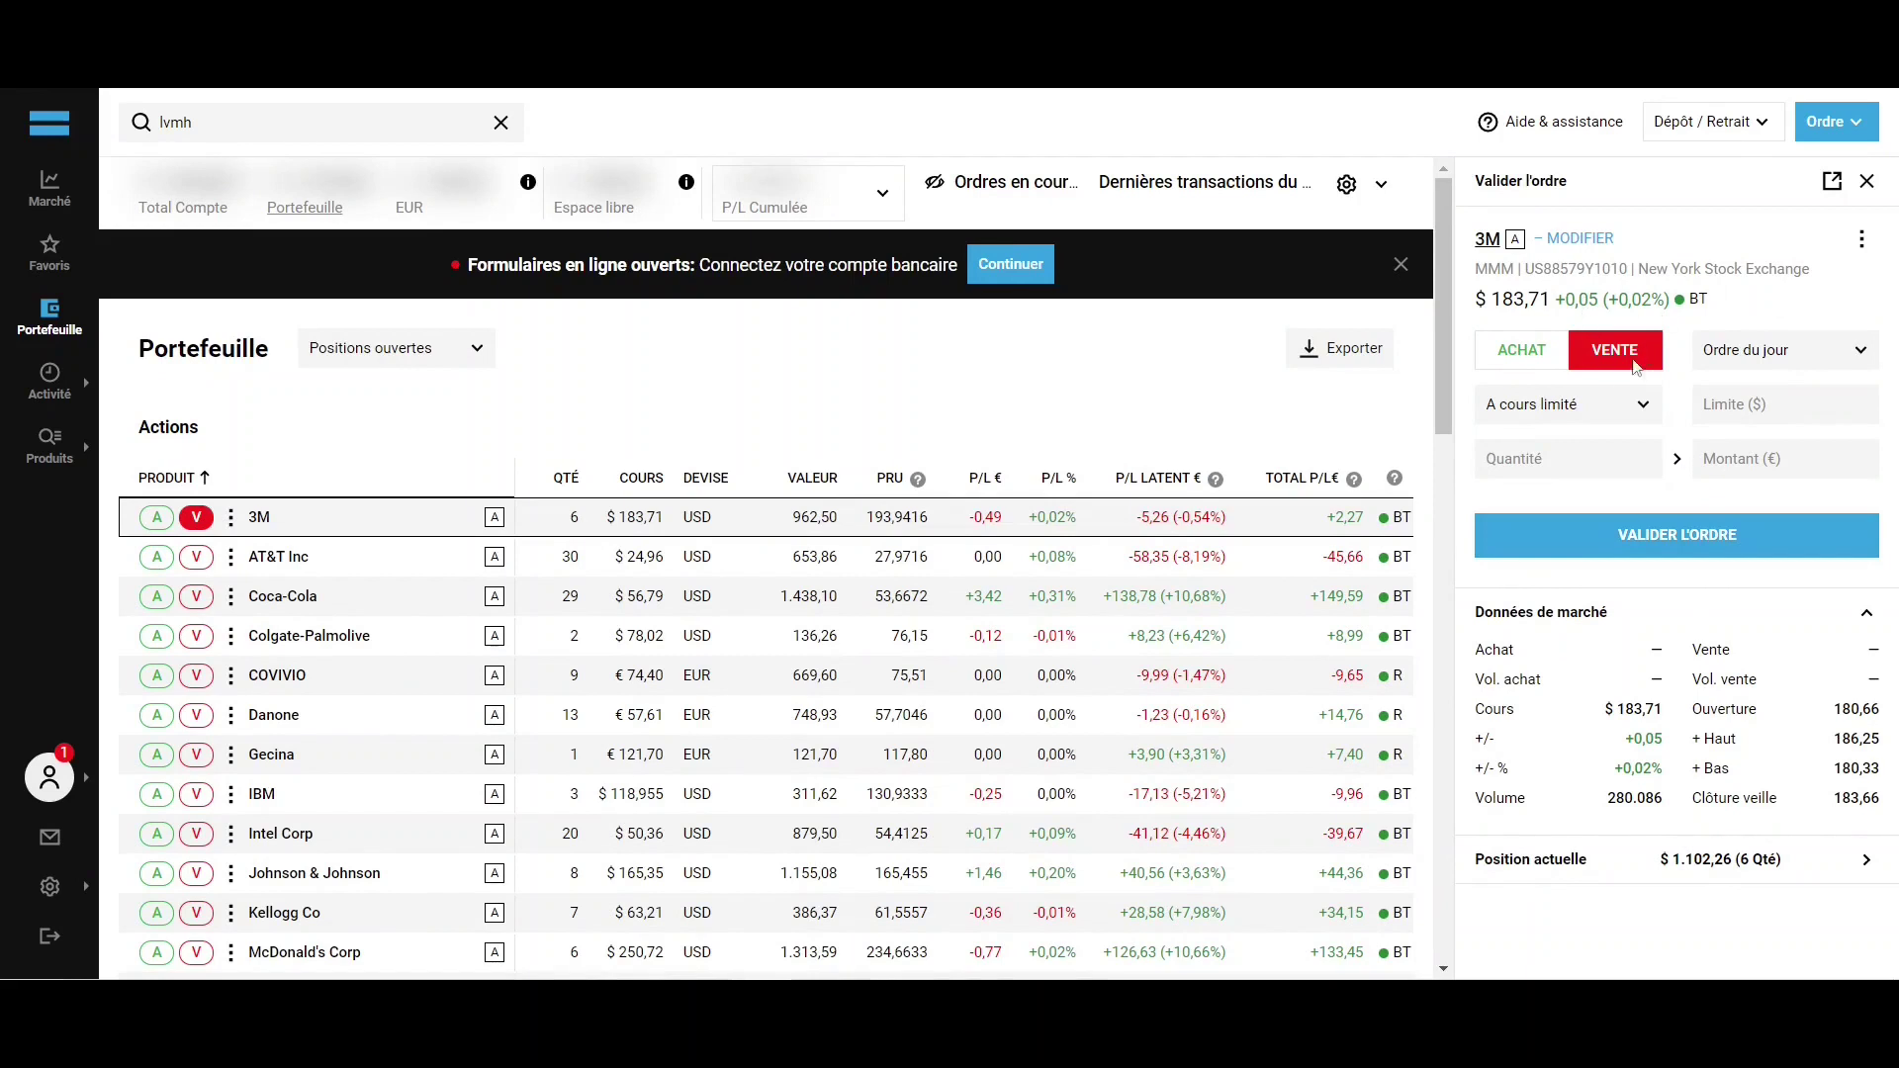
{"action": "left_click", "coordinate": [1618, 411]}
{"action": "left_click", "coordinate": [1594, 489]}
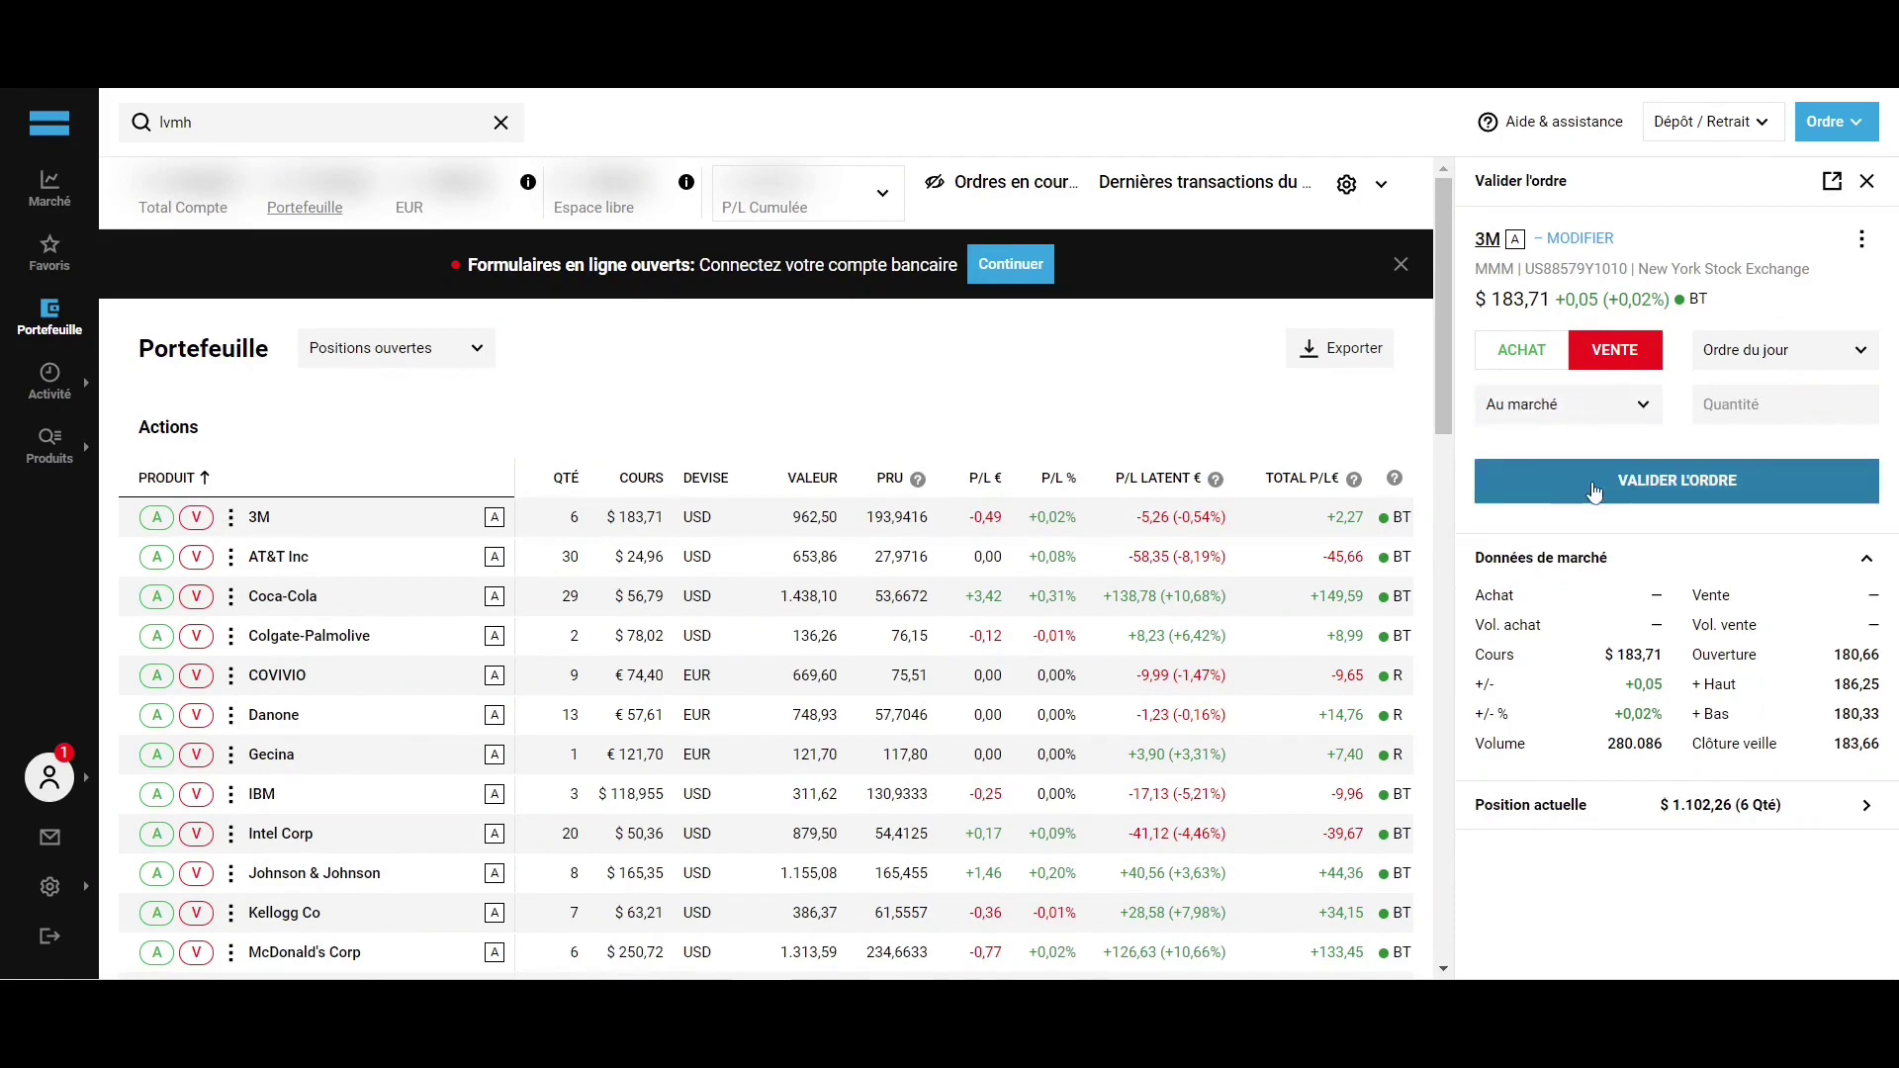
{"action": "left_click", "coordinate": [1744, 403]}
{"action": "type", "text": "1"}
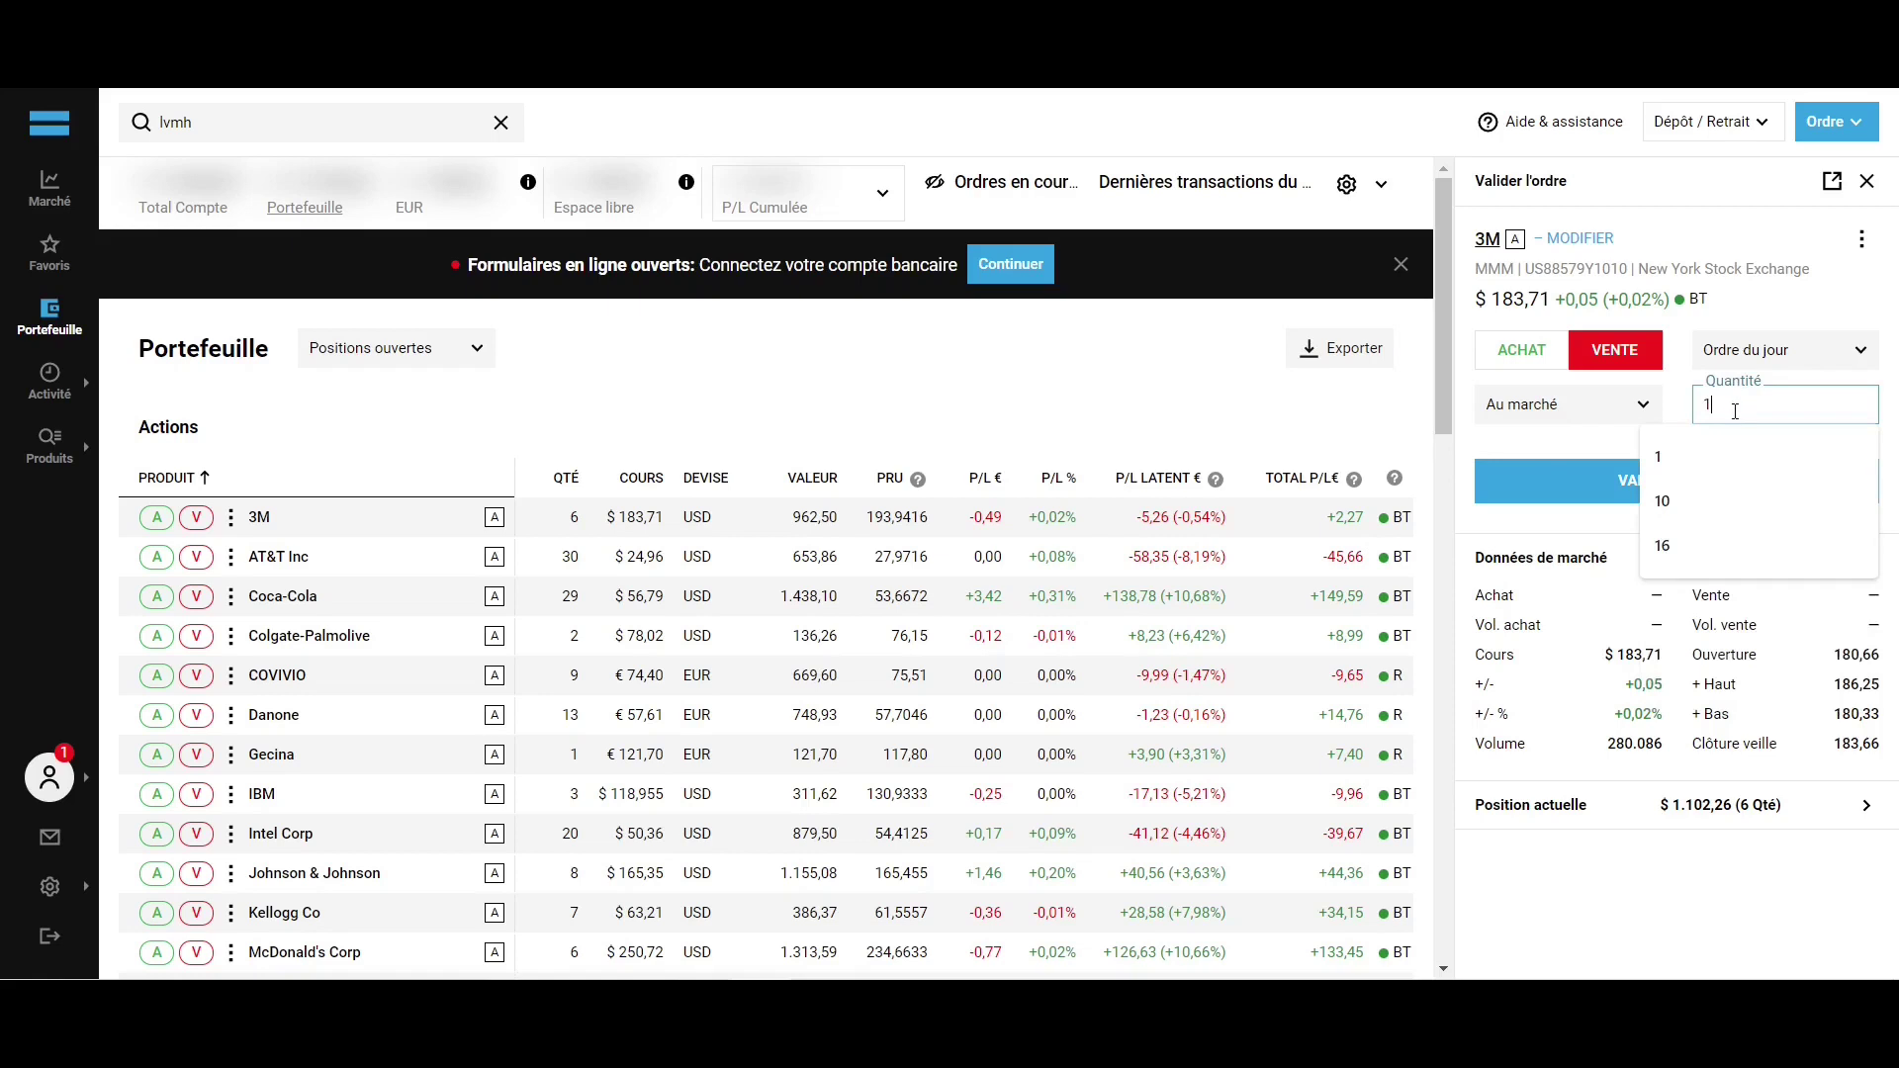
{"action": "left_click", "coordinate": [1677, 383]}
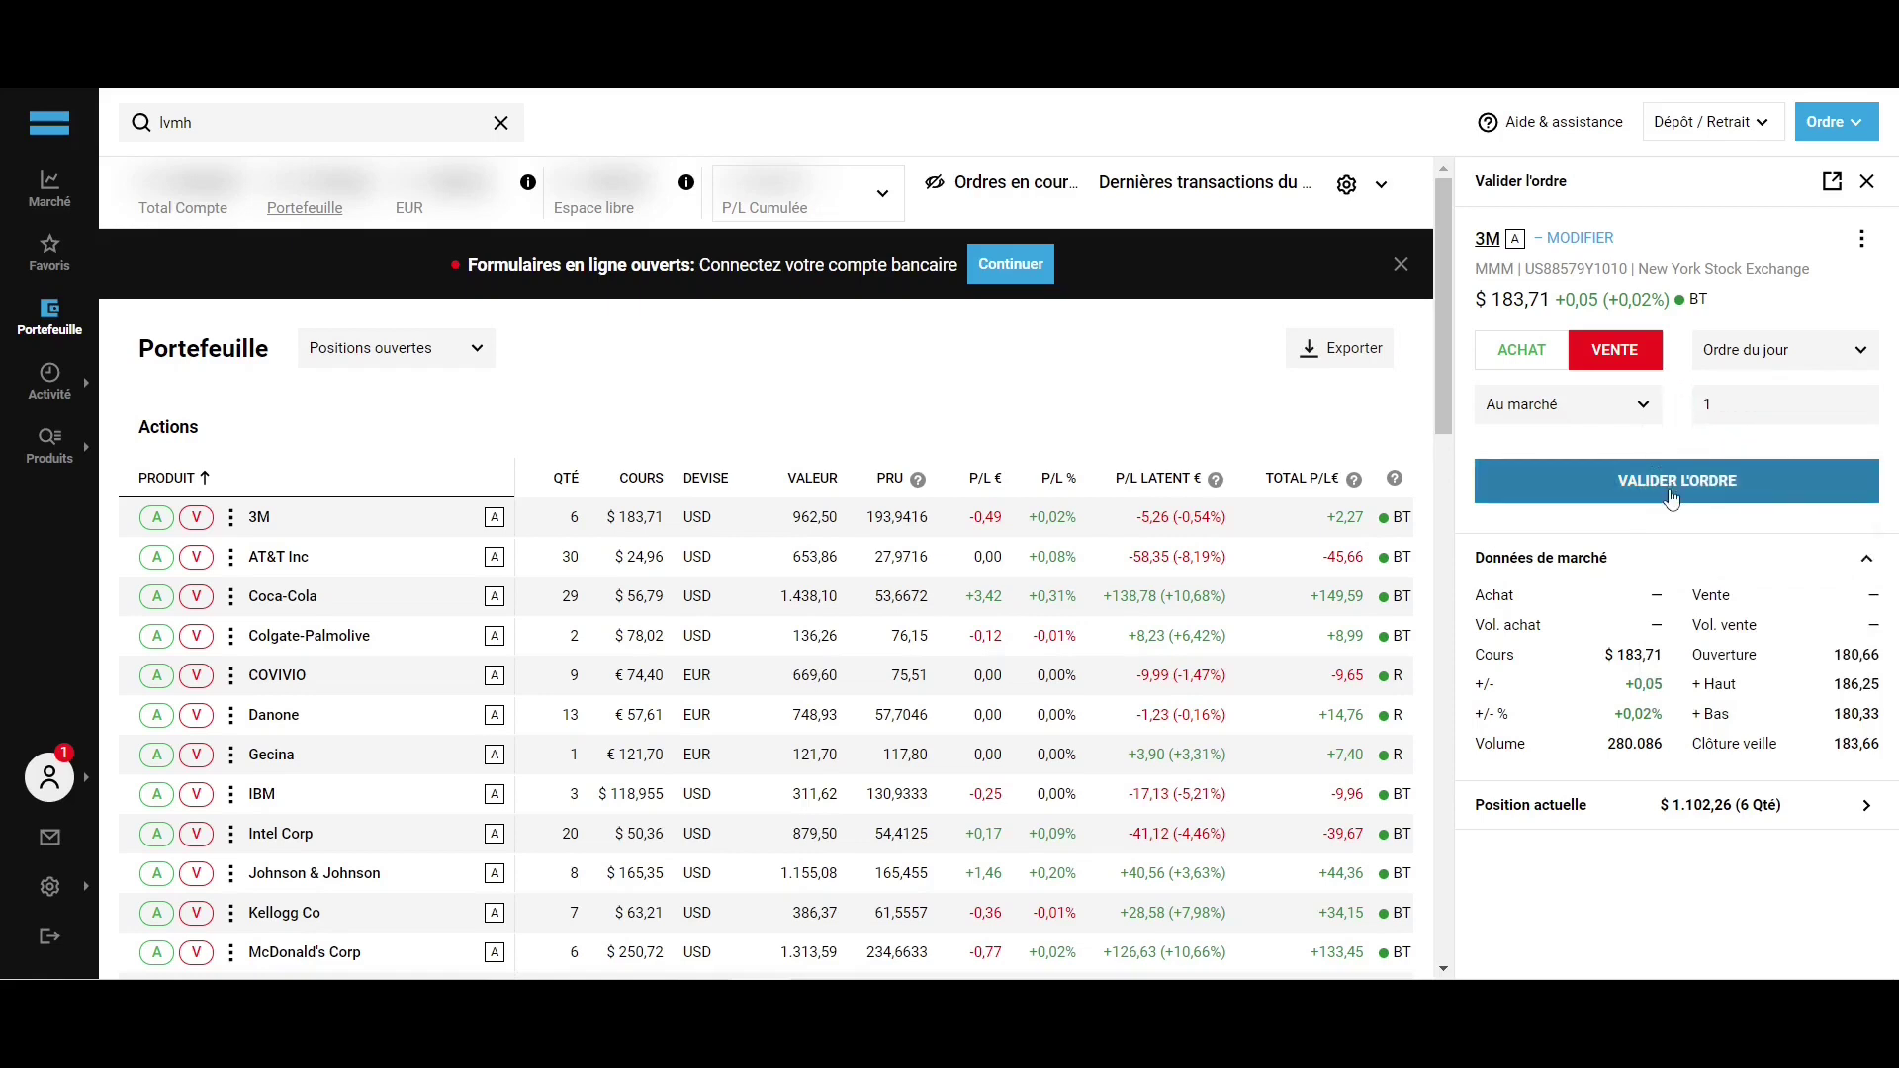